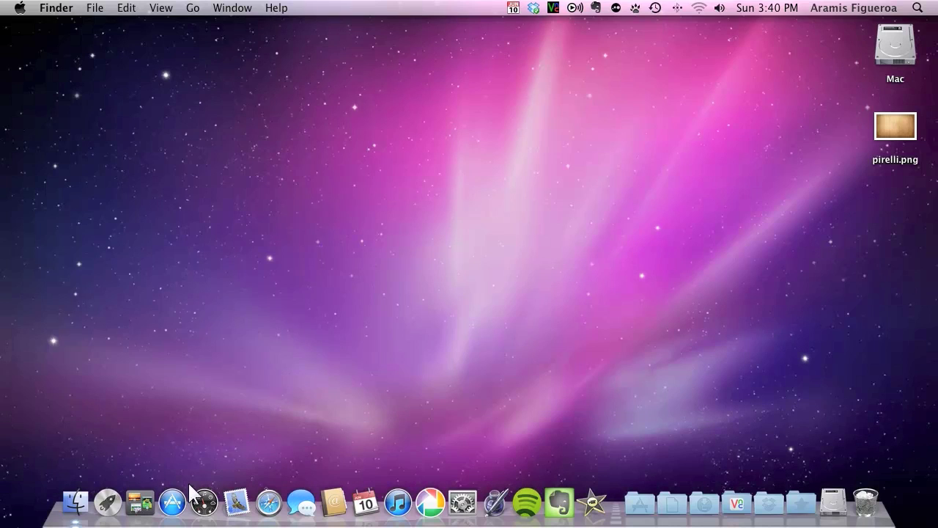
Step: Open Dashboard to view its calculator, weather, clock and calendar widgets on the gray background
left_click(204, 503)
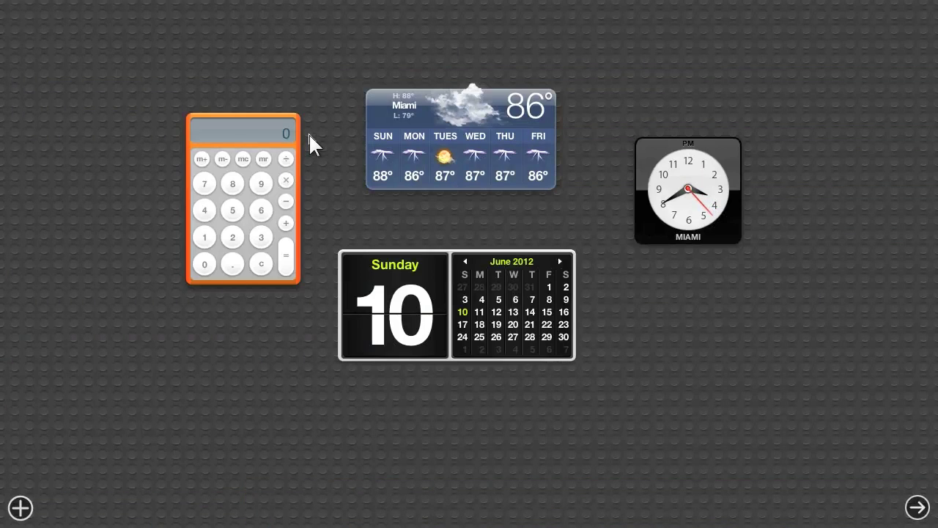
Step: Exit Dashboard and select the pirelli.png image on the desktop
left_click(918, 507)
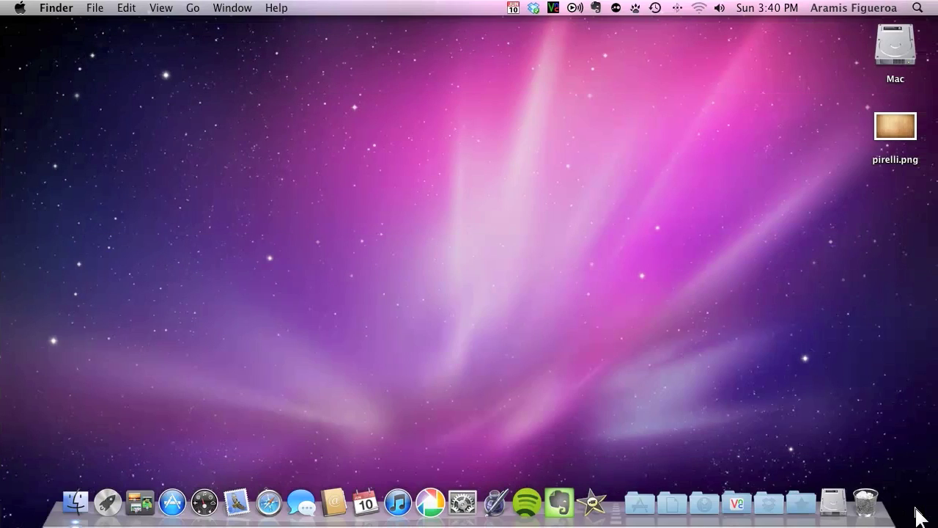
left_click(888, 143)
Step: View the wood-grain pirelli.png in Preview, then close its window and quit Preview
double_click(896, 139)
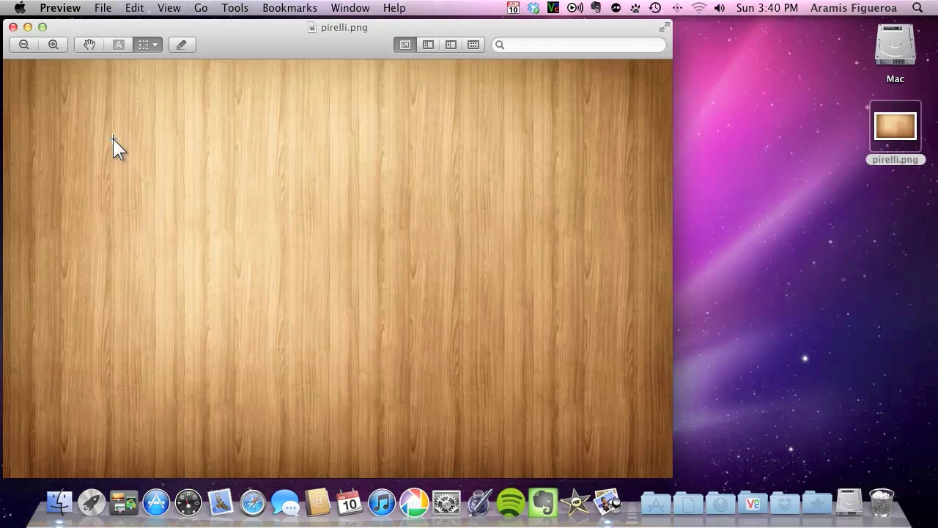
left_click_drag(93, 24, 115, 24)
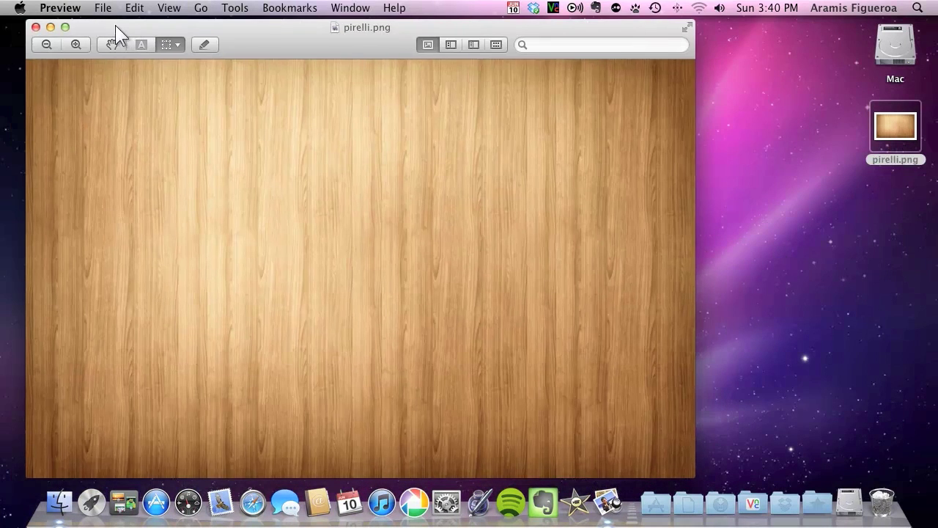
left_click(36, 27)
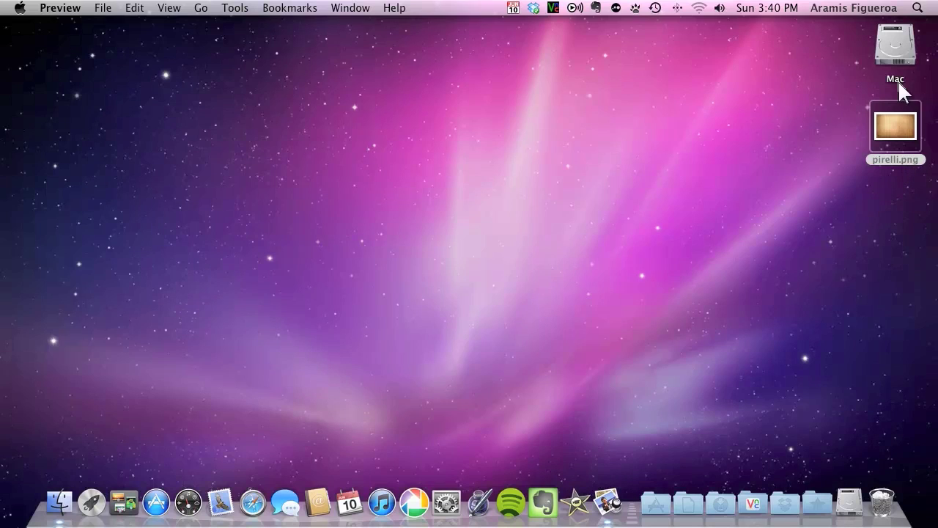
right_click(608, 505)
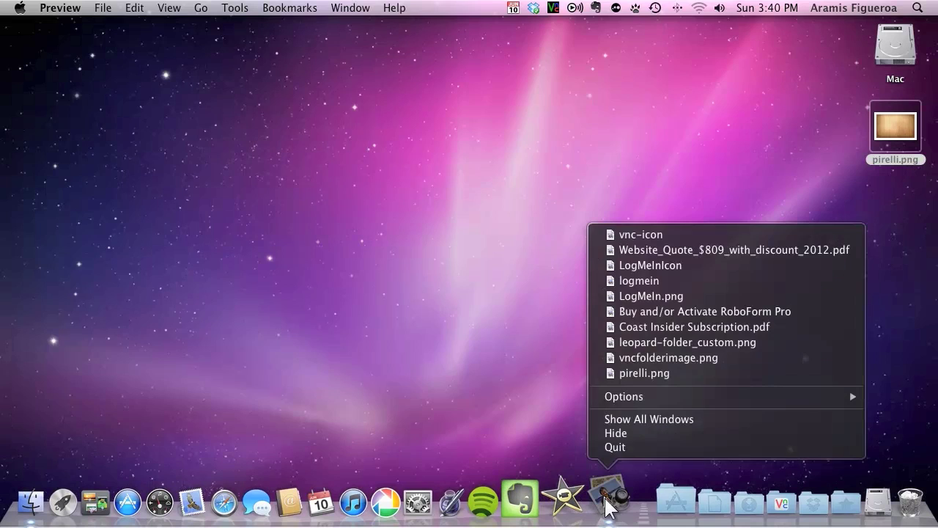
left_click(618, 449)
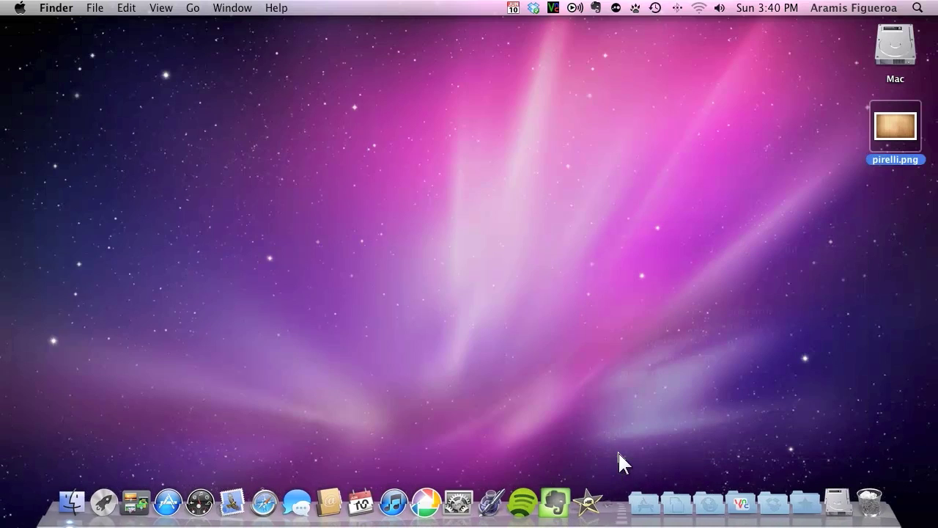
Step: Navigate from the Mac drive through System and Library into CoreServices
double_click(888, 40)
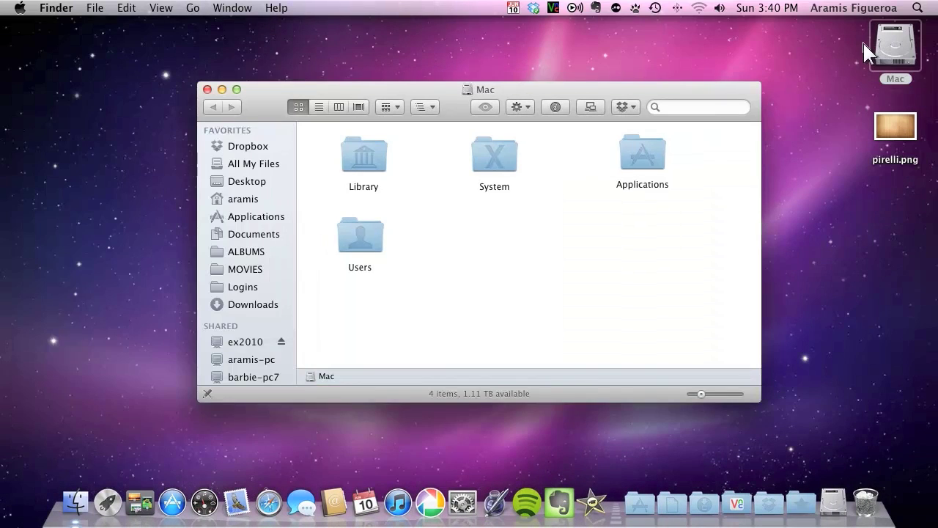
double_click(487, 161)
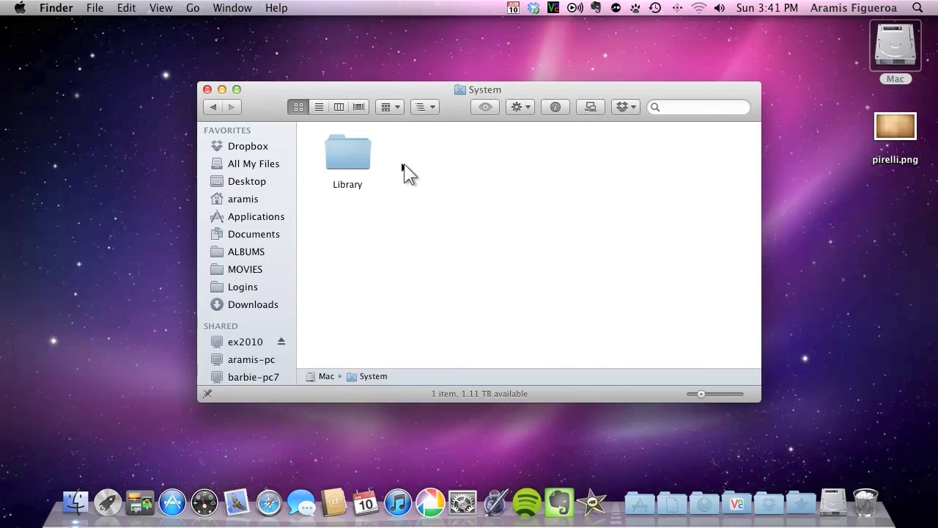
left_click(354, 162)
double_click(352, 162)
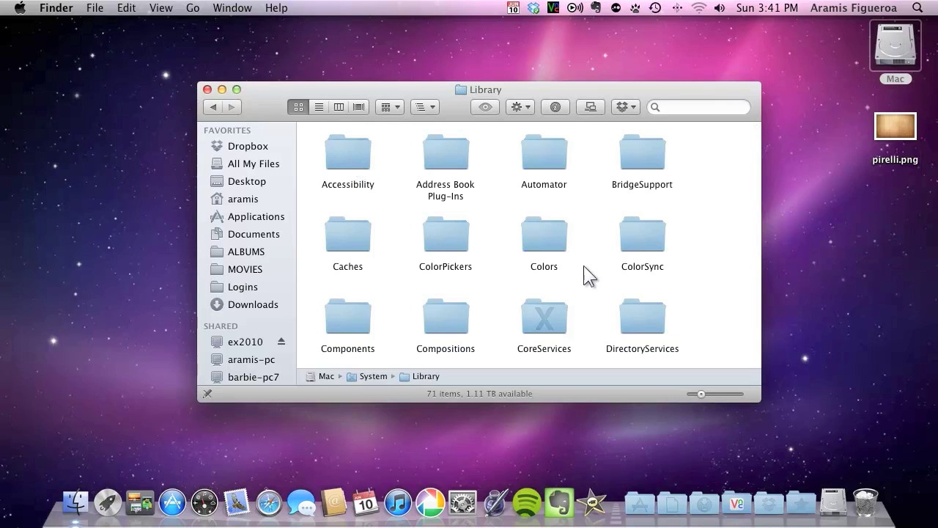
left_click(554, 318)
double_click(554, 318)
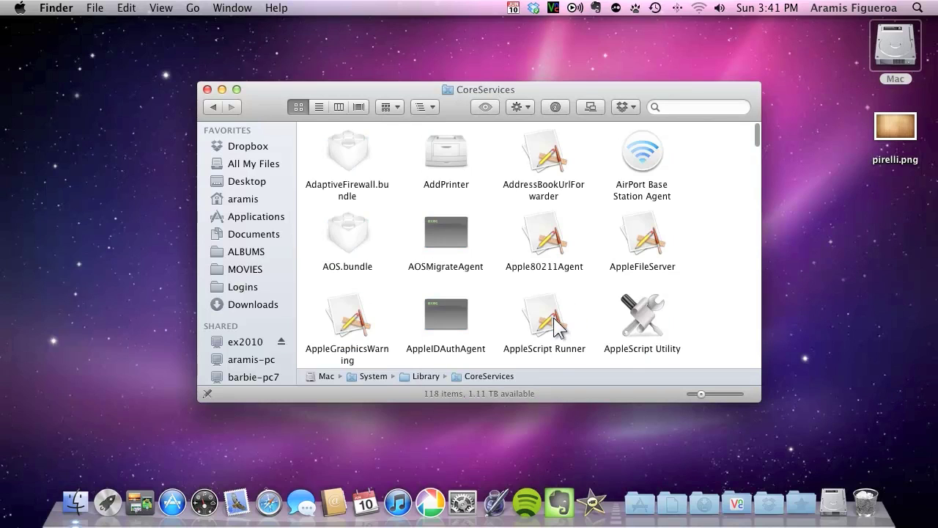
left_click_drag(757, 135, 752, 204)
Step: Show the Dock package contents and open Contents, then its Resources folder
left_click(435, 279)
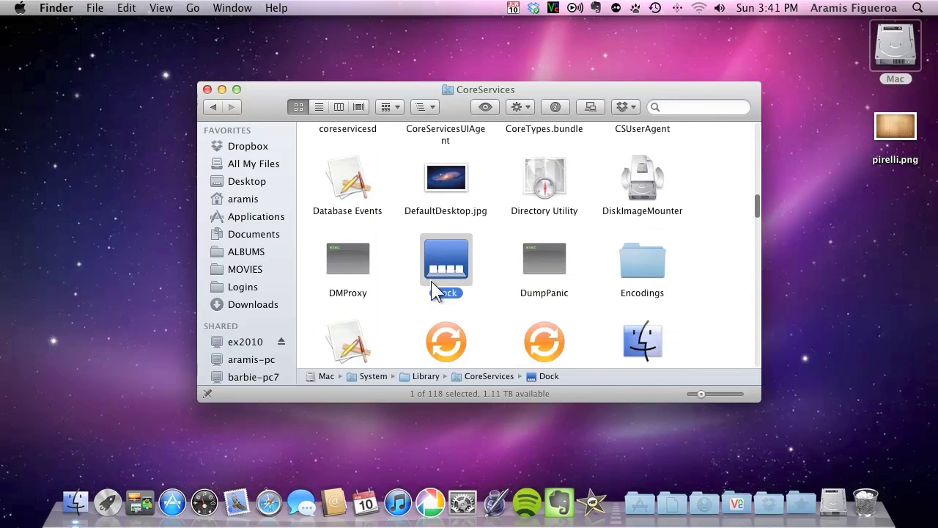
right_click(439, 257)
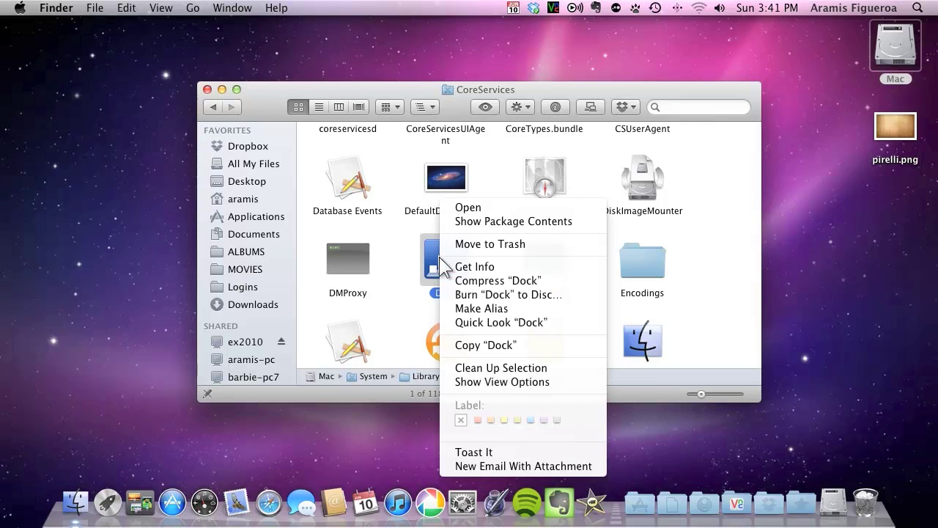
left_click(465, 222)
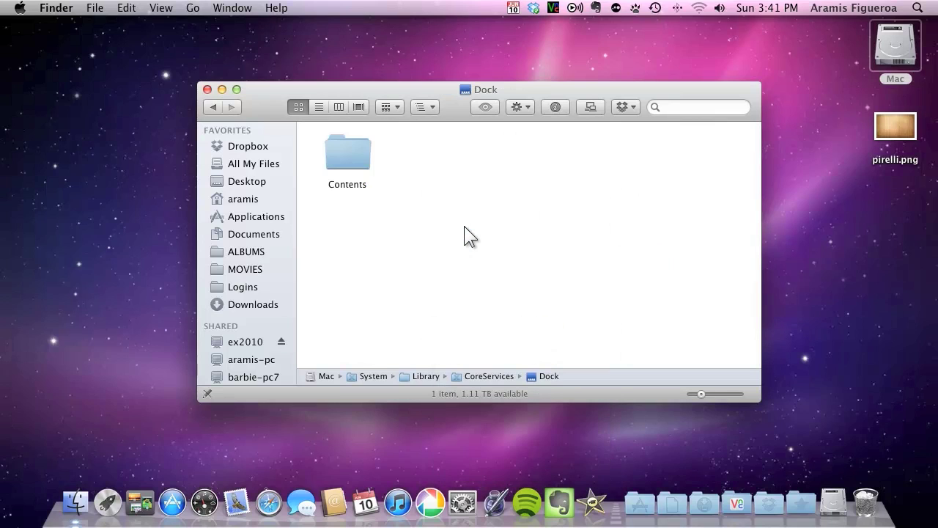
double_click(353, 158)
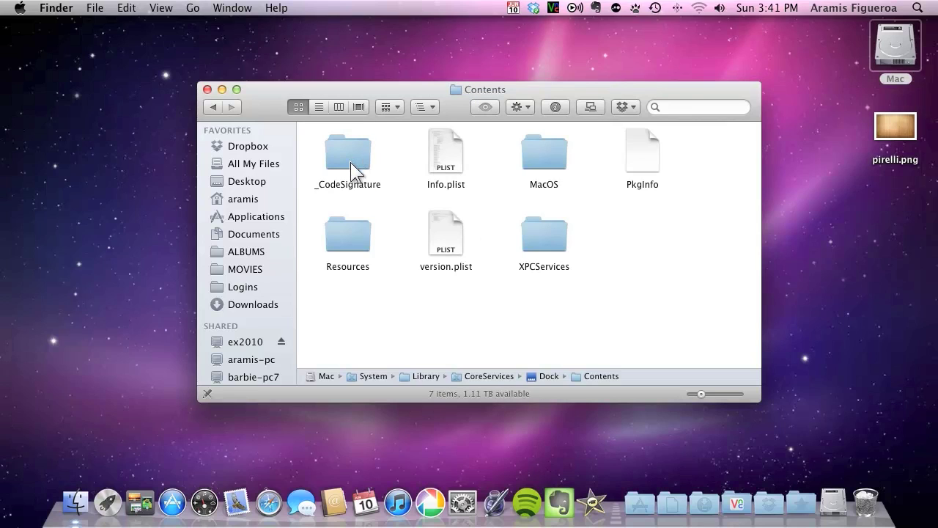
left_click(346, 242)
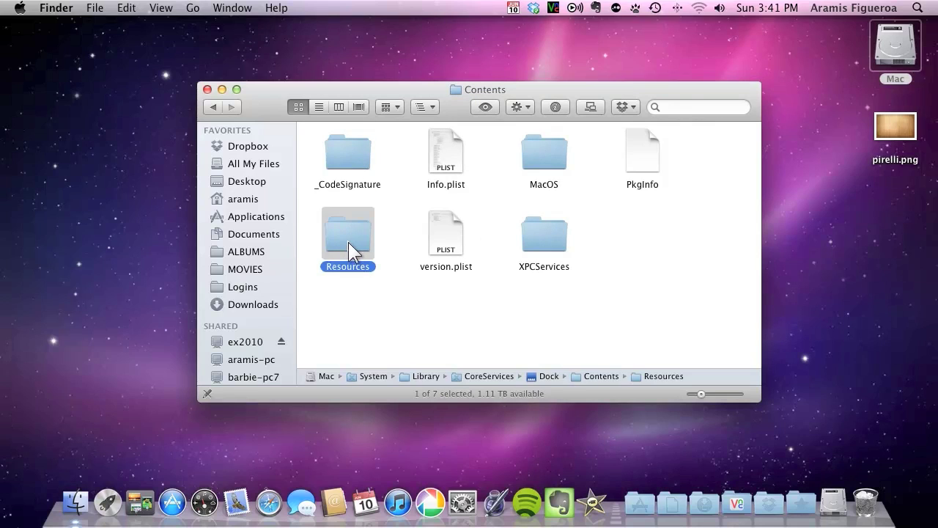
double_click(349, 242)
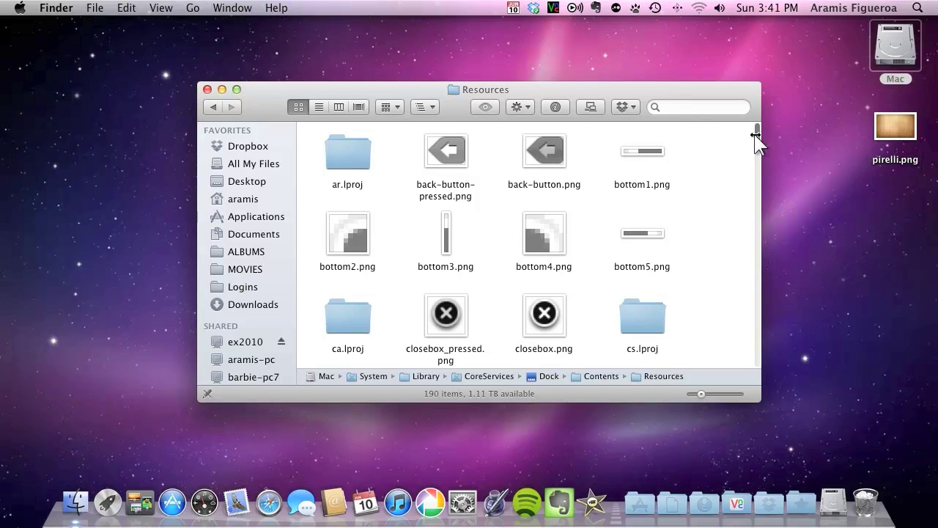
Step: Rename Dock's pirelli.png to pirelli_OLD.png, authorizing with the admin password
left_click_drag(756, 136, 747, 293)
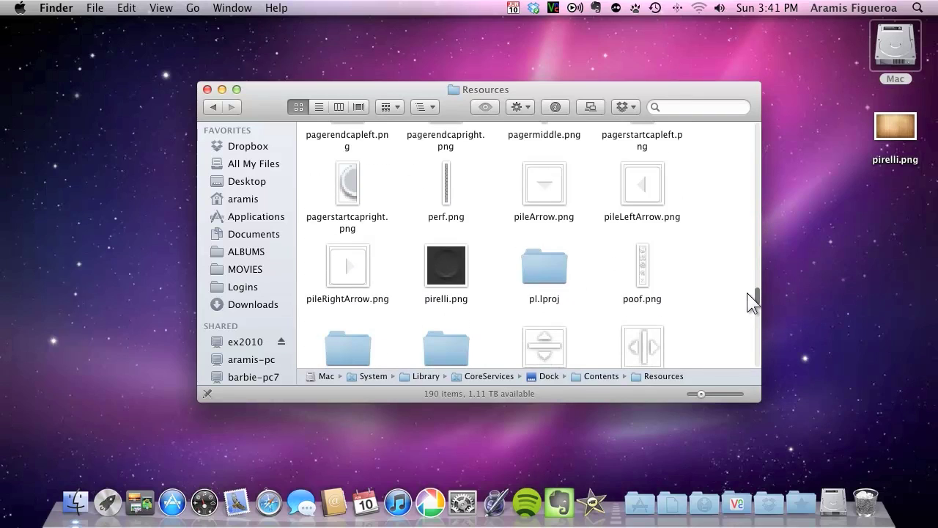
left_click(441, 258)
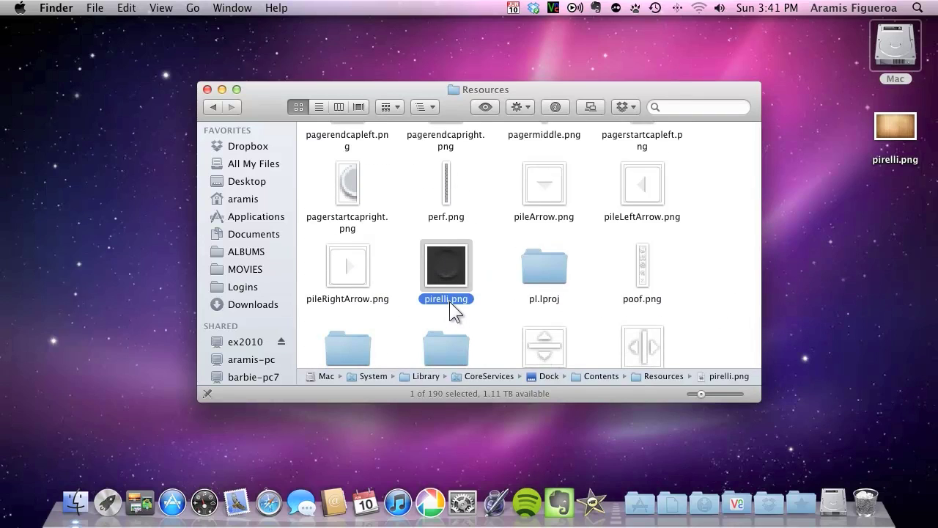
right_click(441, 283)
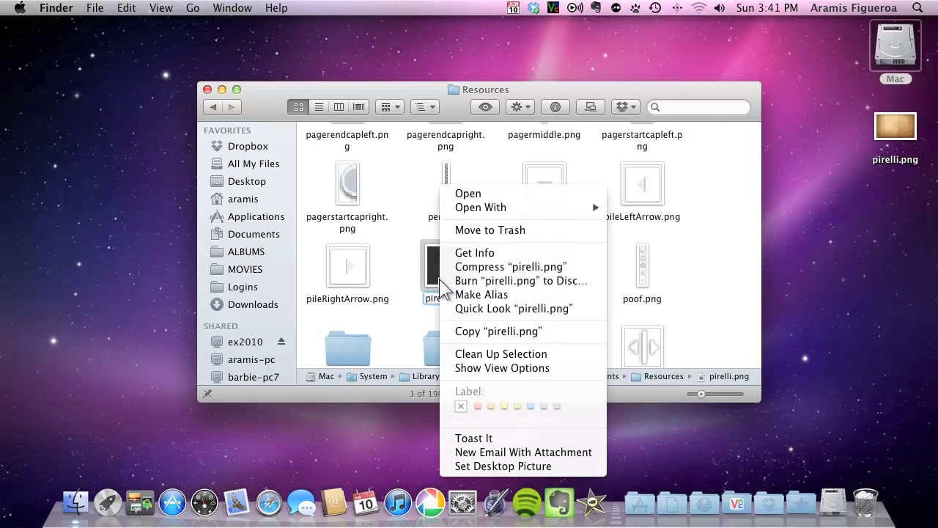
left_click(449, 301)
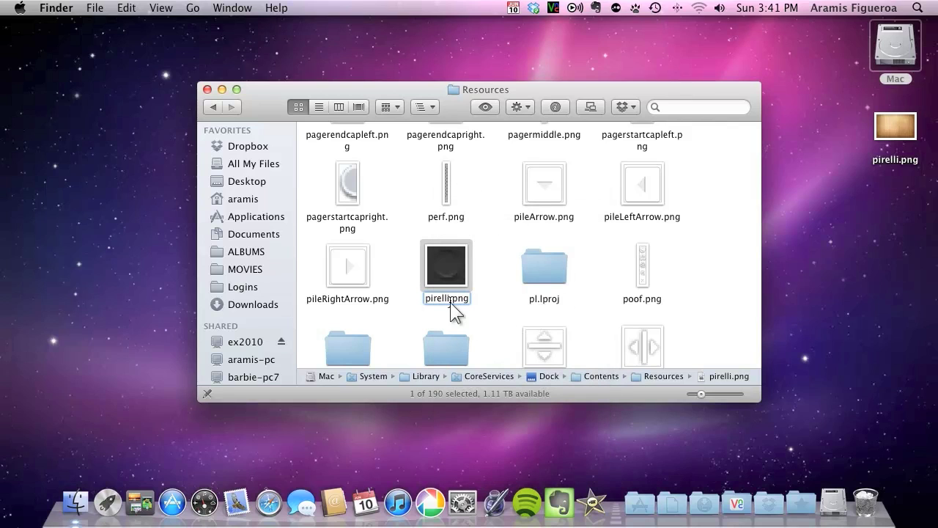
type("_OLD")
key("Return")
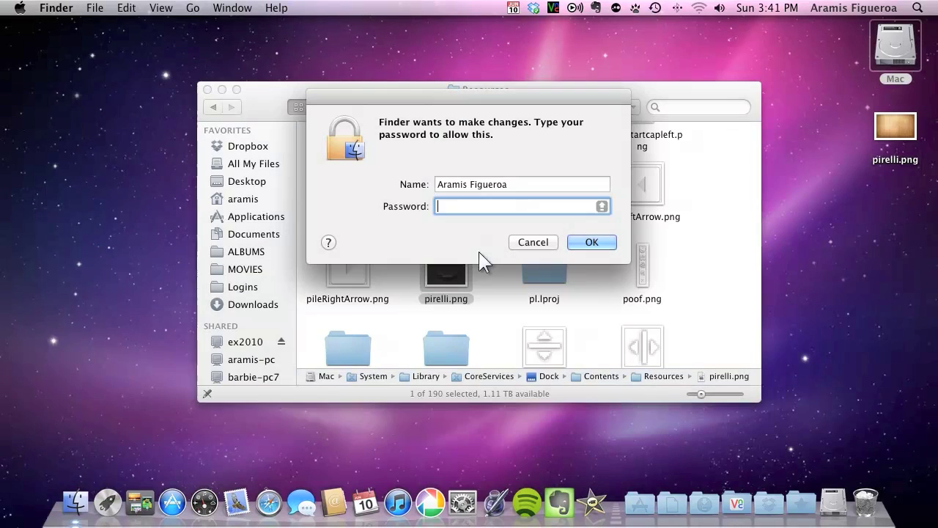
type("•••••••")
key("Return")
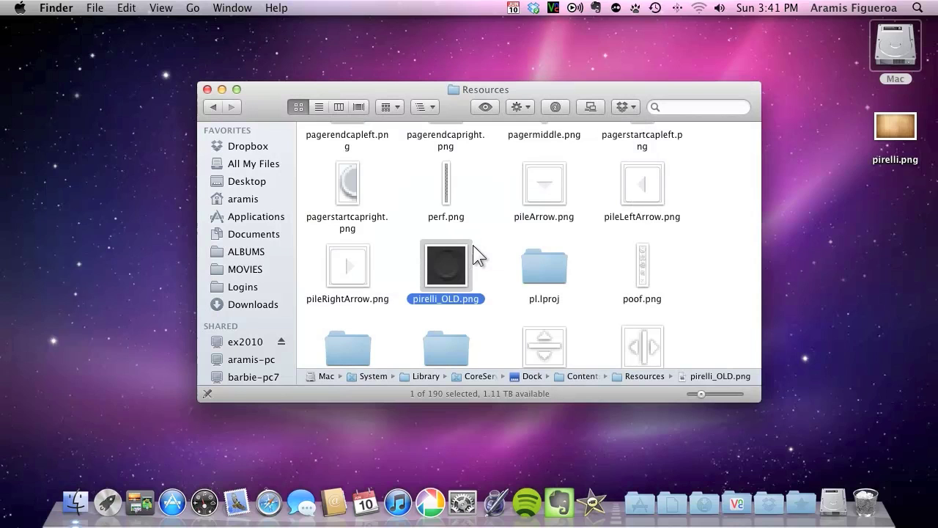
left_click(509, 254)
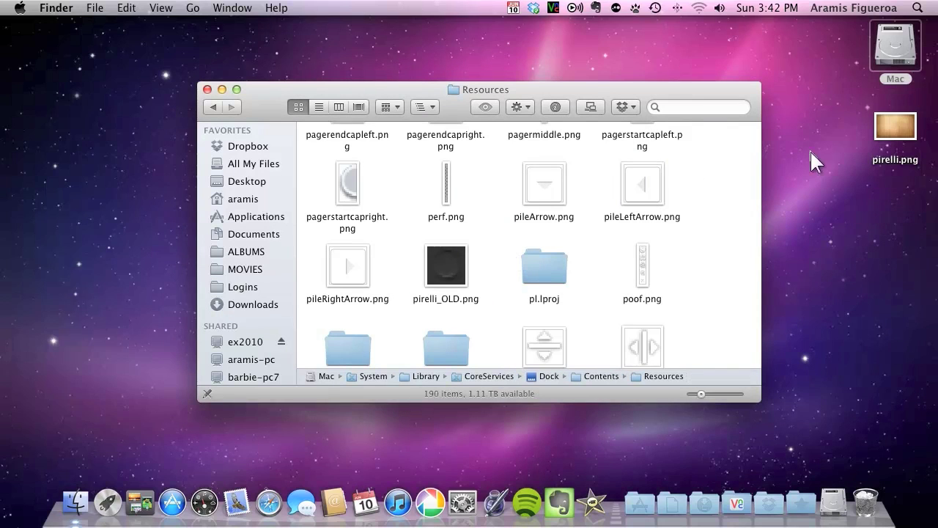
Step: Copy the desktop pirelli.png into Dock's Resources folder, authenticating with the admin password
left_click(880, 132)
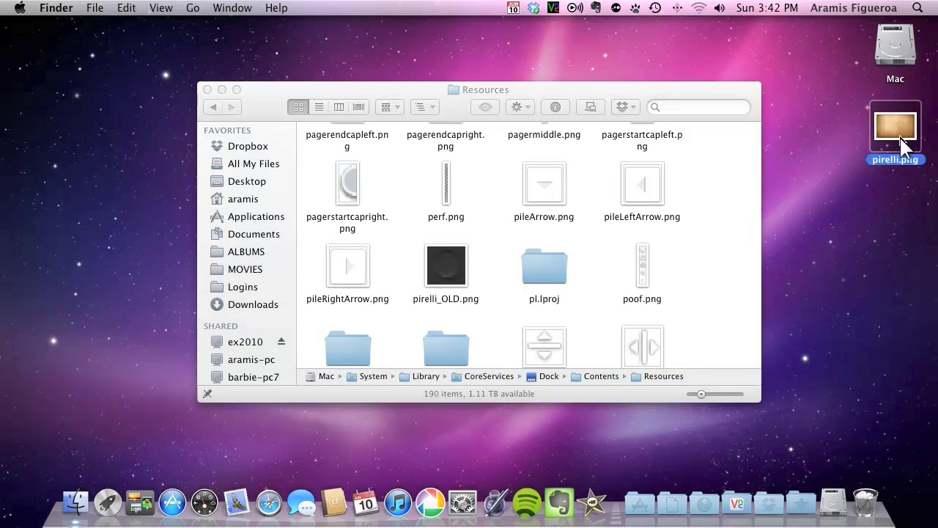
left_click_drag(894, 134, 730, 269)
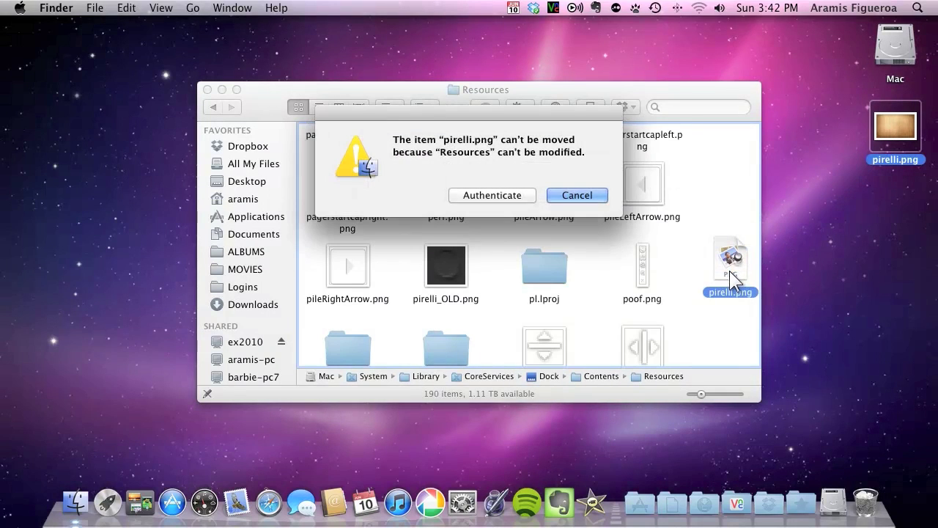
left_click(499, 195)
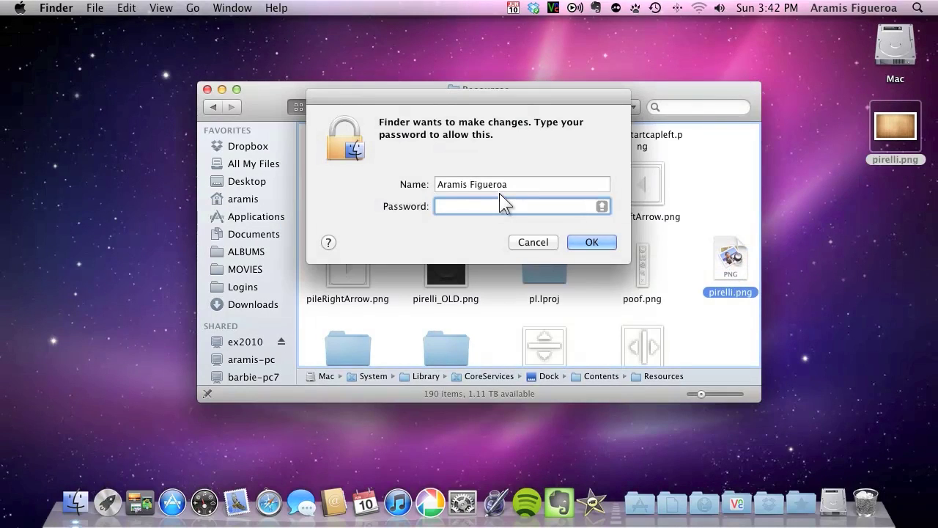
type("•••••••")
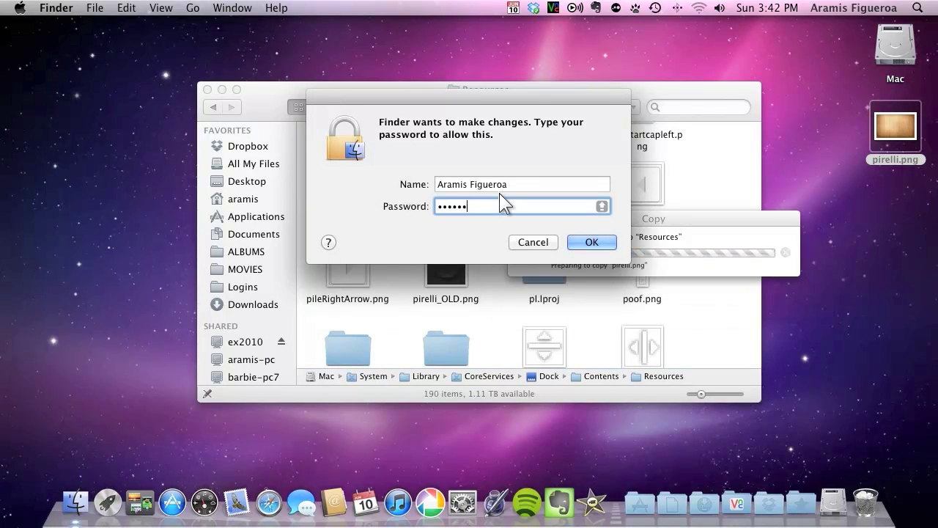
key("Return")
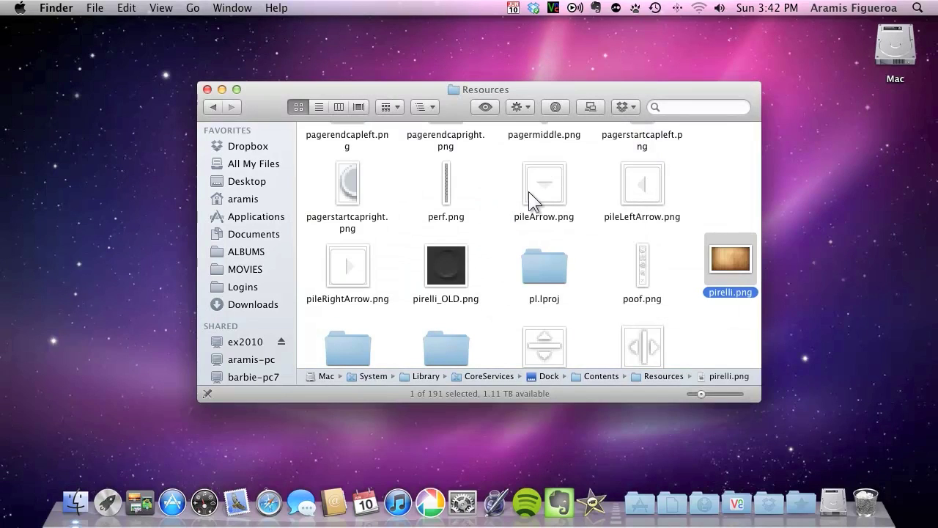
left_click_drag(710, 269, 686, 270)
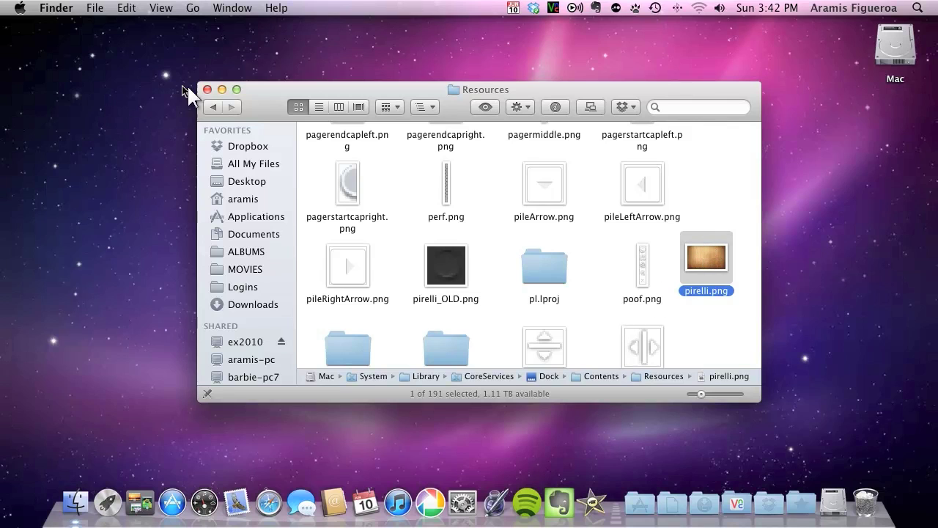
Step: Close the Resources window and open the Utilities folder from the Go menu
left_click(207, 89)
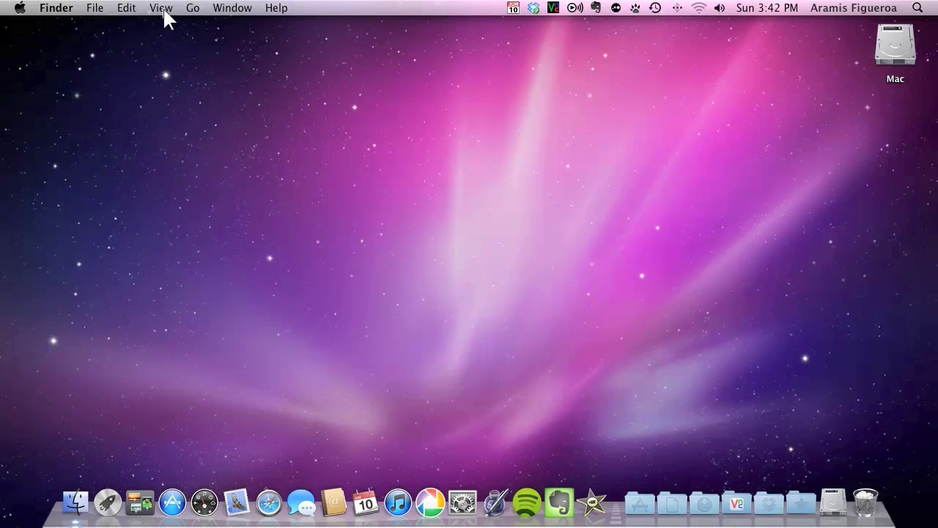
left_click(194, 8)
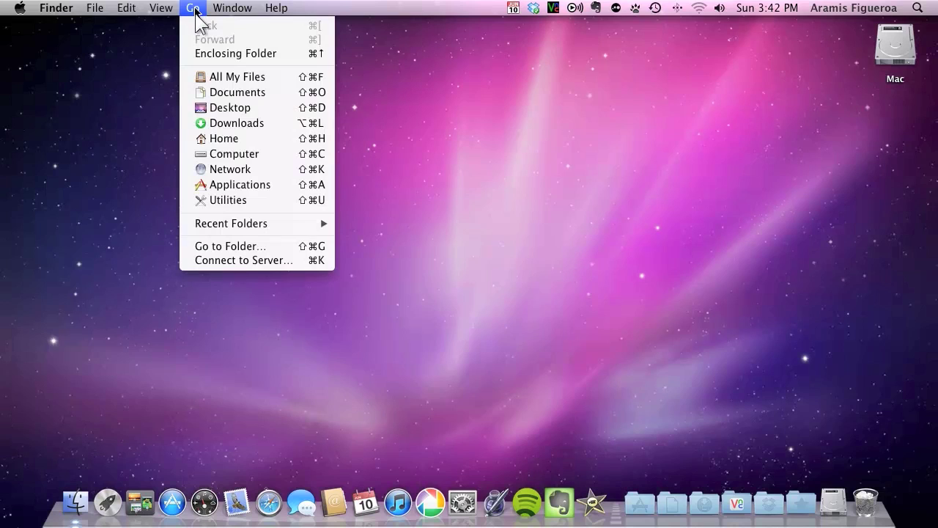
left_click(243, 209)
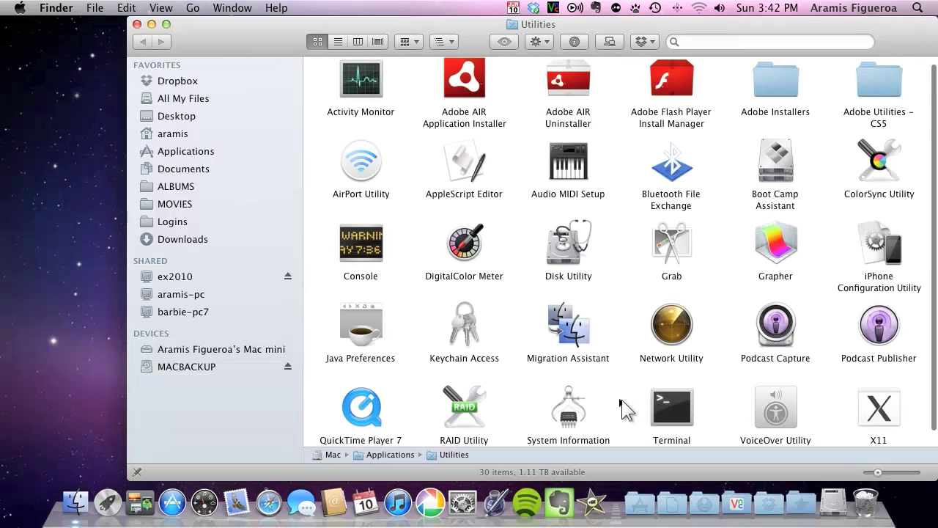
Step: Launch Terminal from Utilities, close the Utilities window and center the shell window
left_click(678, 418)
scroll(677, 407, "down", 1)
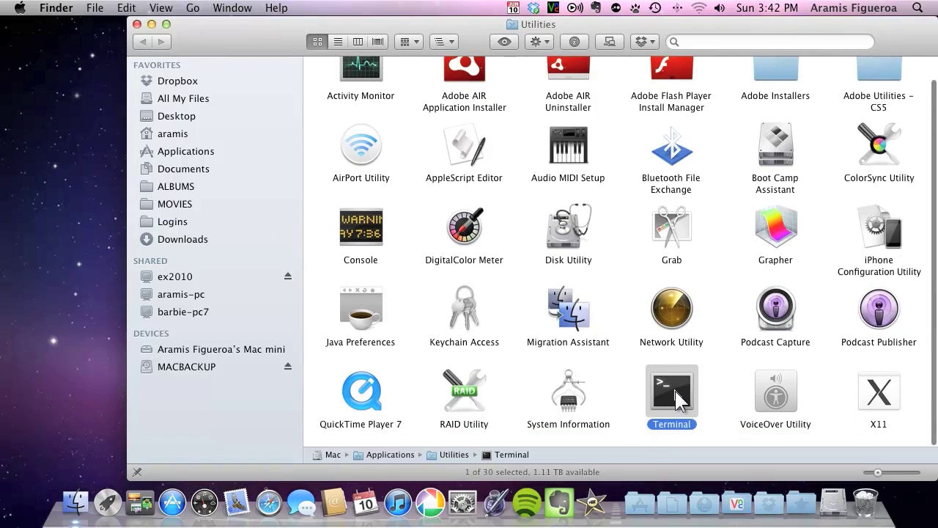
double_click(679, 400)
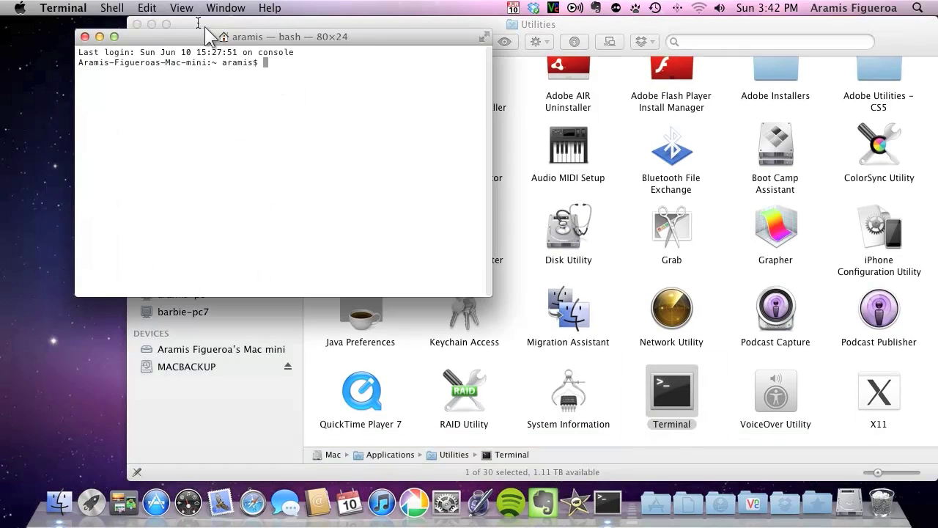
left_click(137, 24)
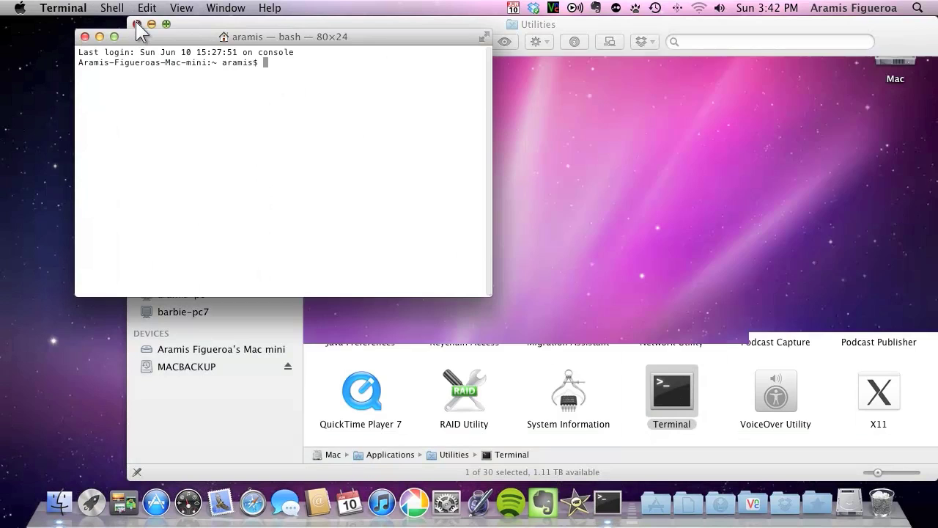
left_click_drag(149, 41, 360, 144)
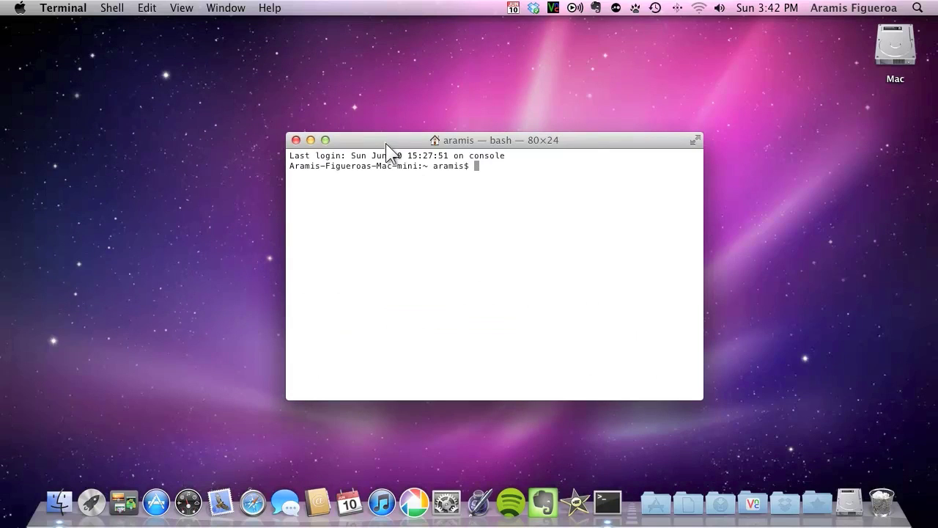
Step: Run 'Killall Dock' to restart the Dock, then close the Terminal window
type("Killall Dock")
key("Return")
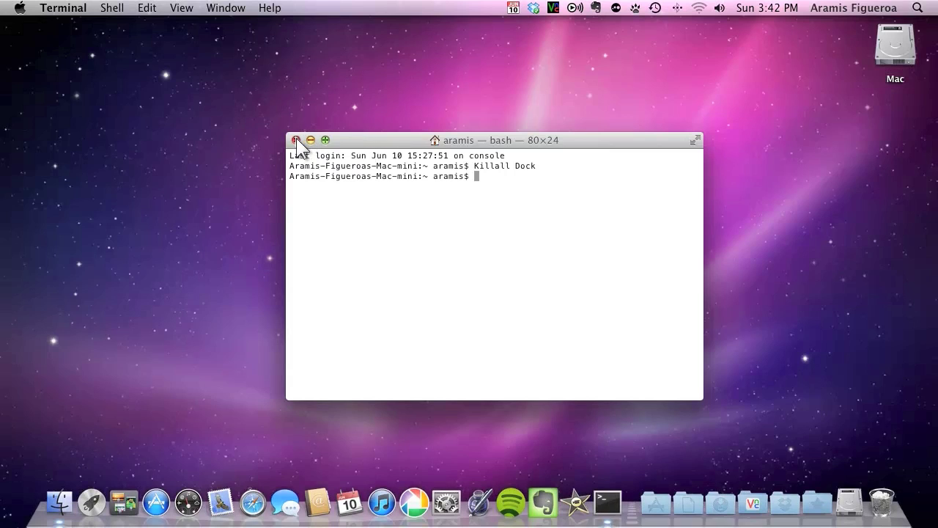
left_click(297, 140)
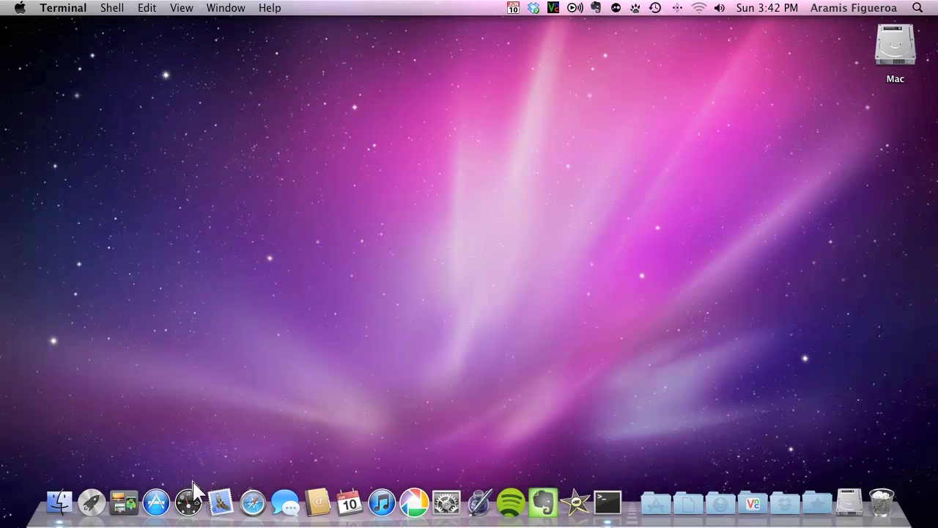
Step: Open Dashboard to confirm the new wood-grain background, then exit to the desktop
left_click(191, 500)
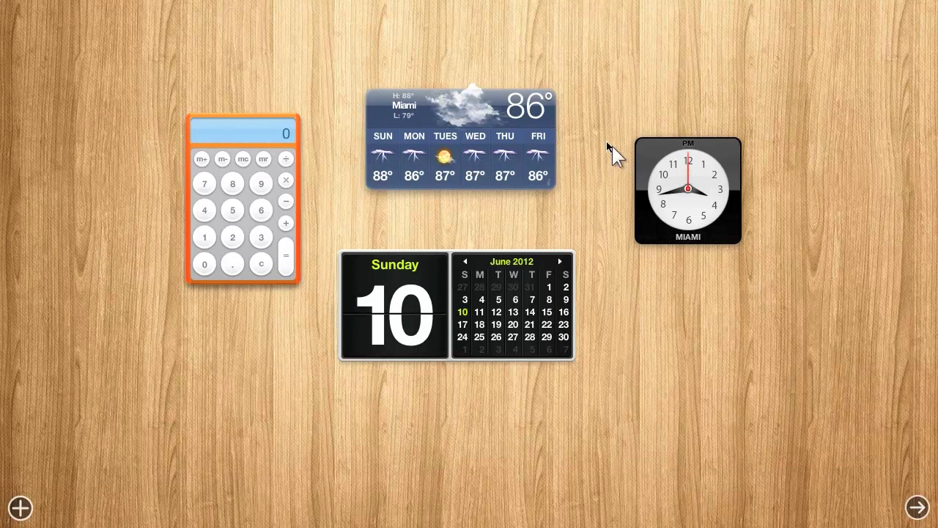
left_click(918, 507)
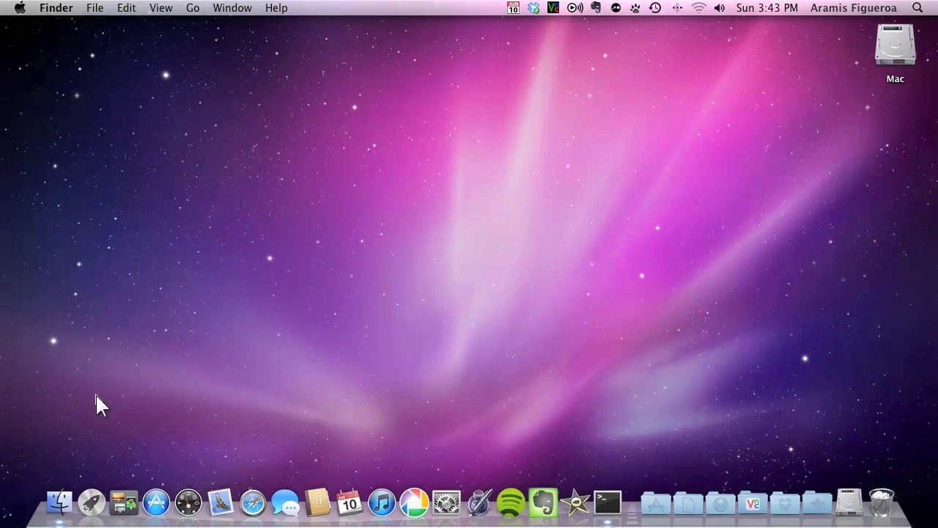
Step: Quit Terminal and scroll down InterfaceLIFT's date-sorted wallpaper listing
right_click(618, 506)
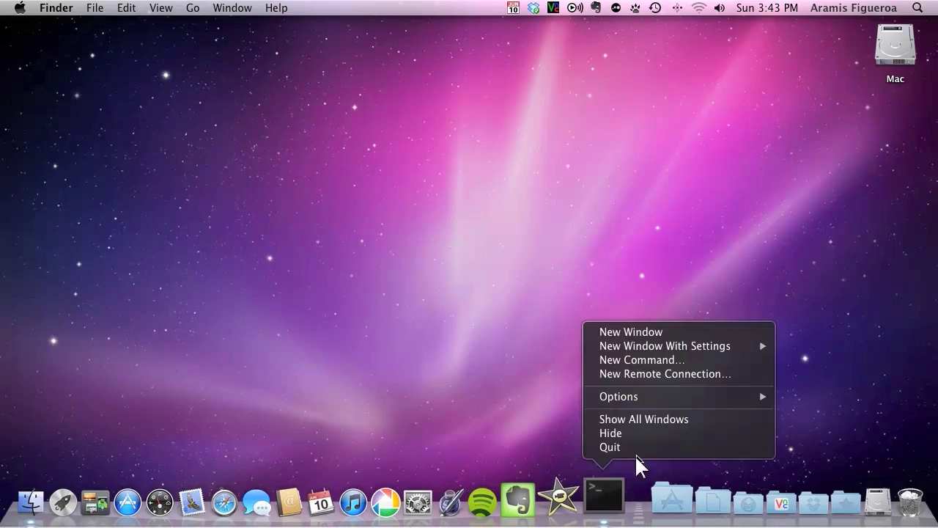
left_click(638, 445)
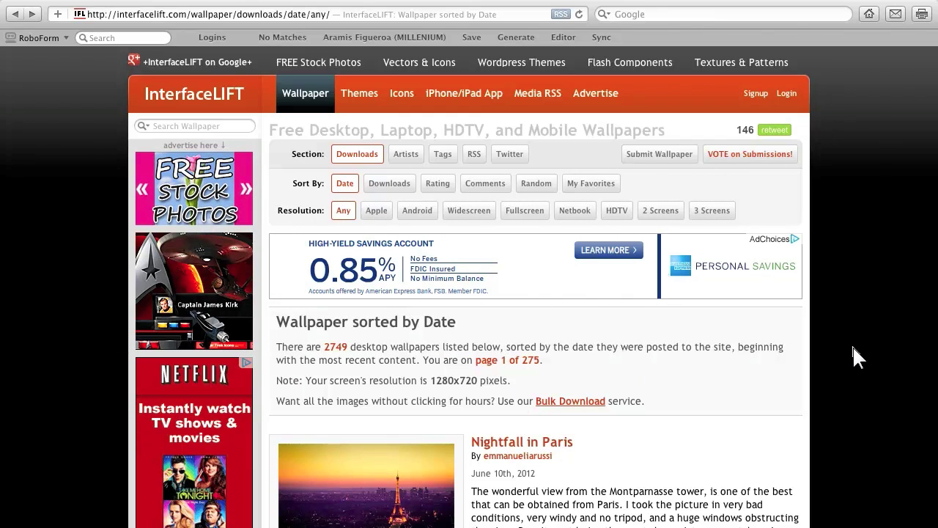
scroll(853, 346, "down", 3)
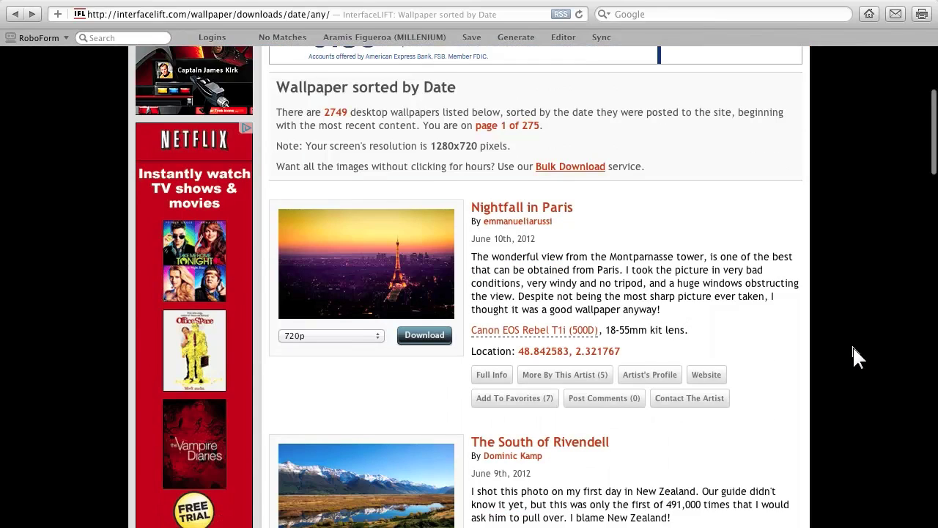
scroll(853, 345, "down", 1)
scroll(853, 345, "down", 3)
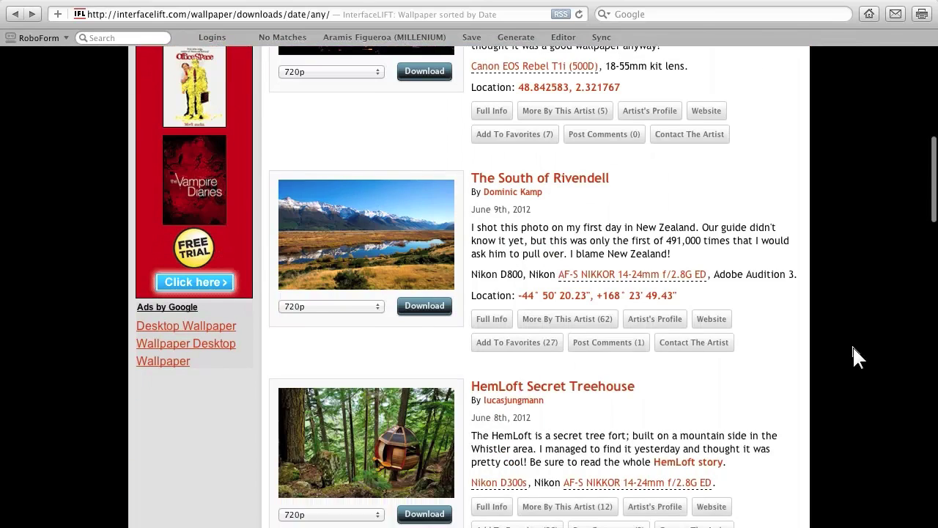
scroll(853, 346, "down", 2)
scroll(852, 345, "down", 2)
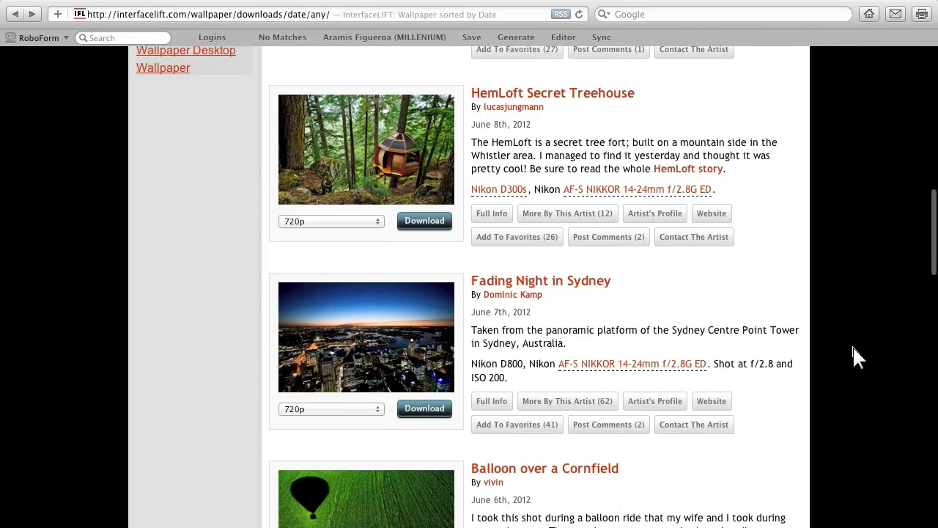
scroll(853, 345, "down", 2)
scroll(853, 346, "down", 2)
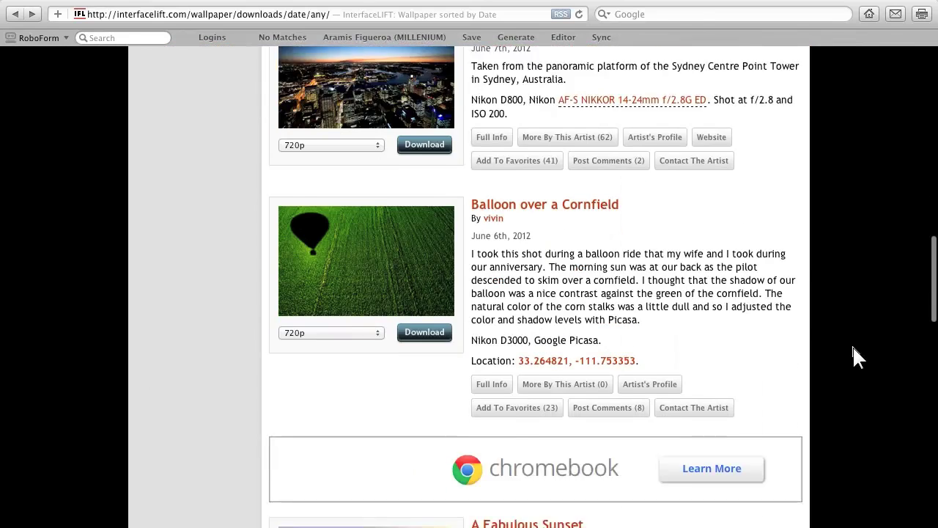
scroll(853, 345, "down", 3)
scroll(853, 345, "down", 3)
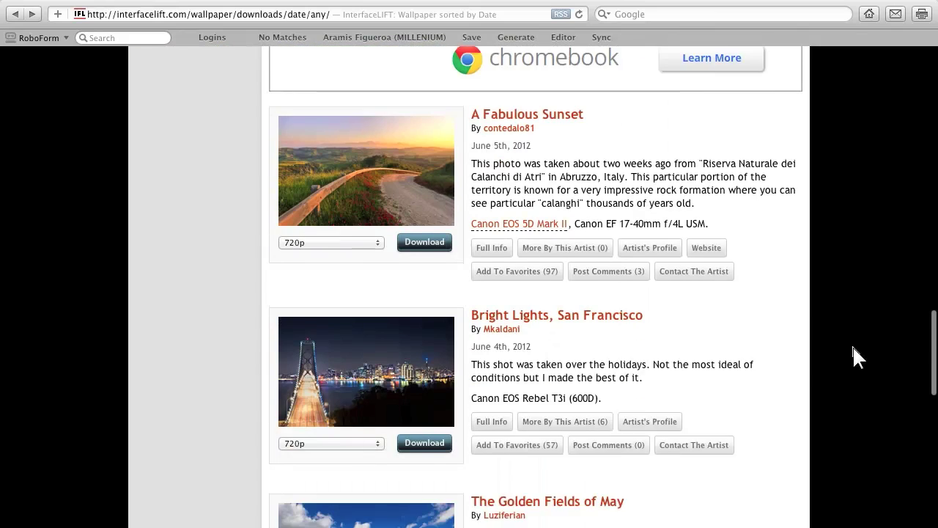
scroll(853, 346, "down", 6)
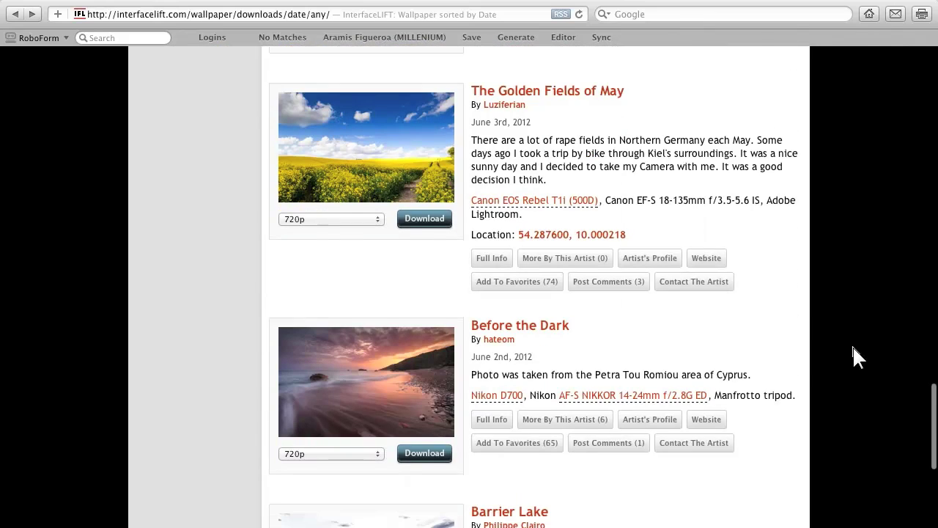
scroll(852, 355, "down", 5)
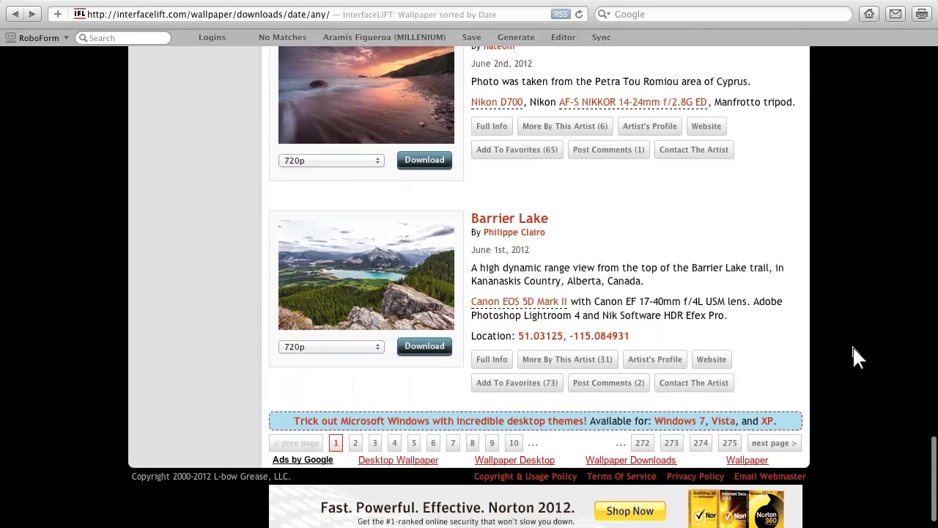
Step: Scroll back up and open the 1280×720 Nightfall in Paris wallpaper full-size
scroll(853, 357, "up", 13)
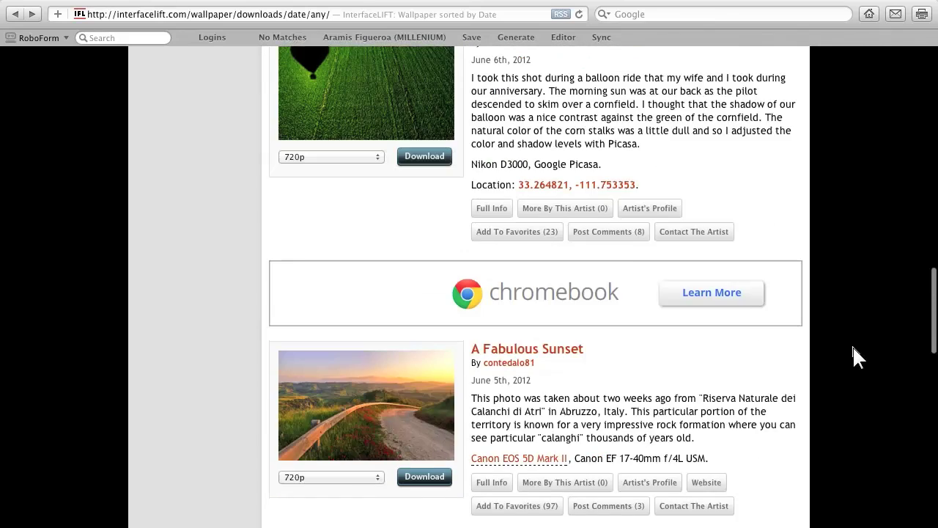
scroll(854, 347, "up", 9)
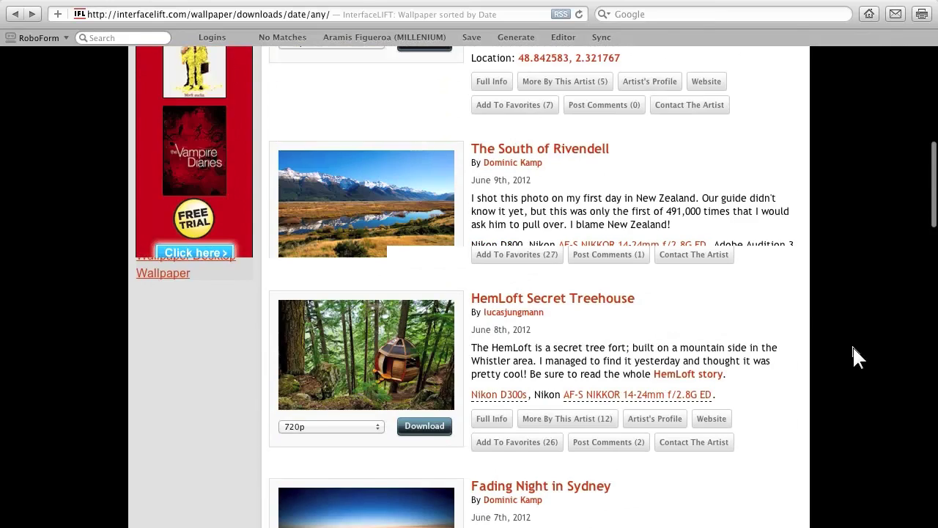
scroll(853, 345, "up", 5)
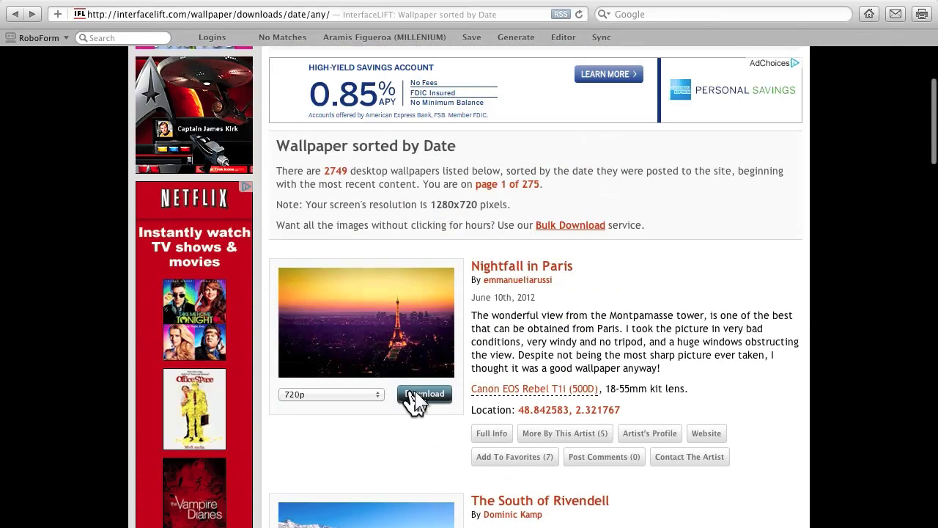
left_click(415, 396)
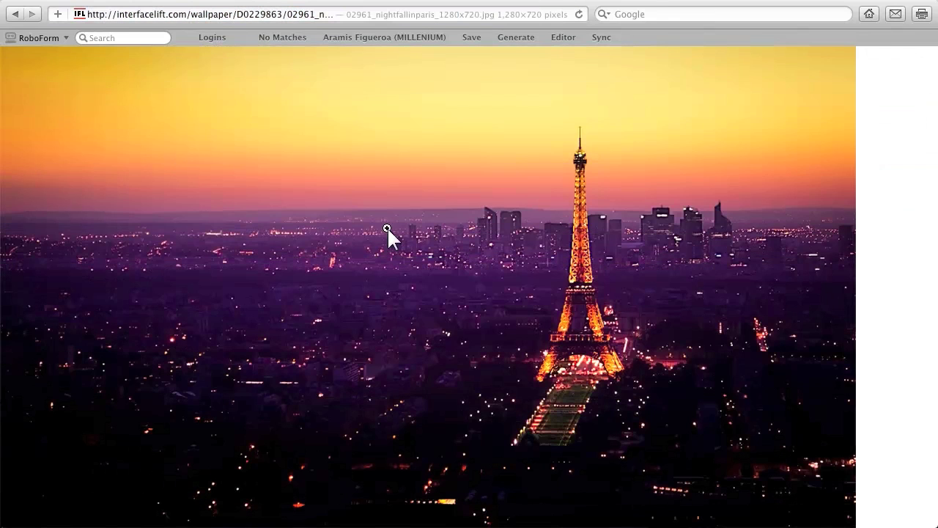
Step: Save the Nightfall in Paris image to the Desktop as 02961_nightfallinparis_1280x720, then quit Safari
right_click(388, 229)
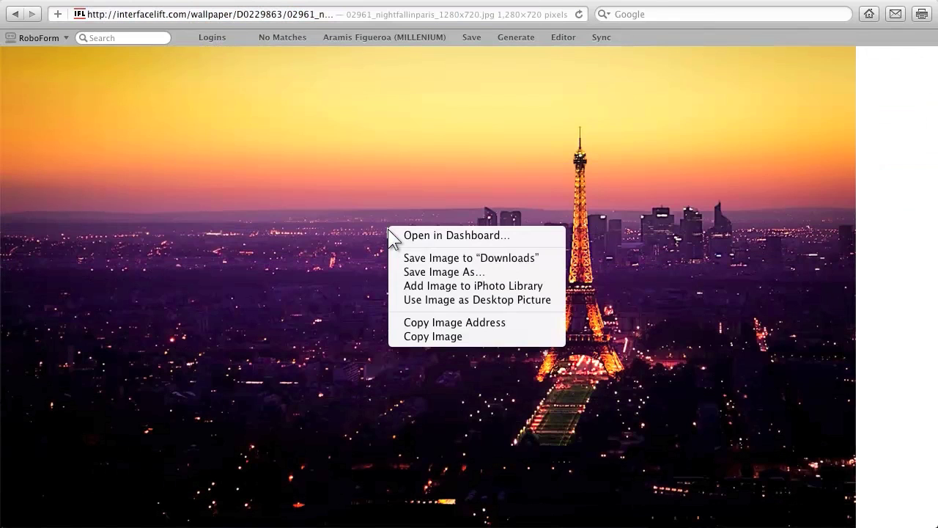
left_click(402, 274)
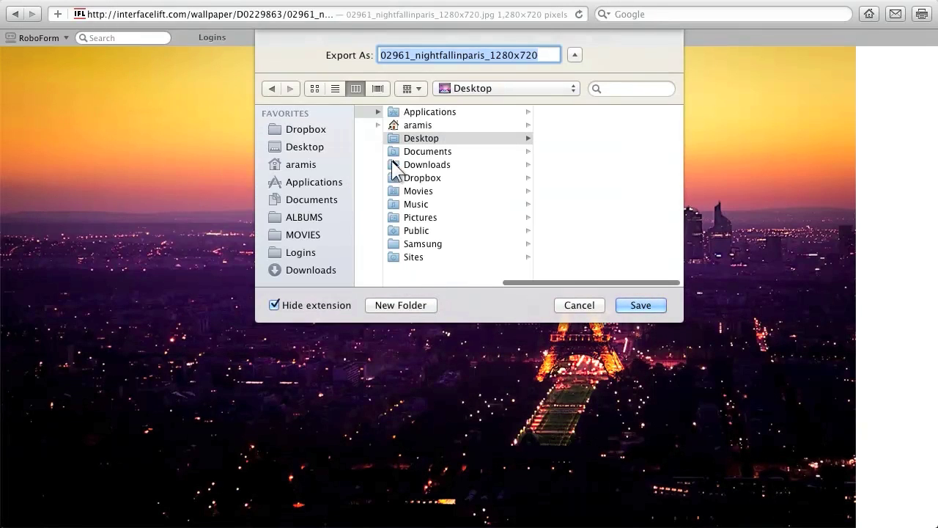
left_click(641, 306)
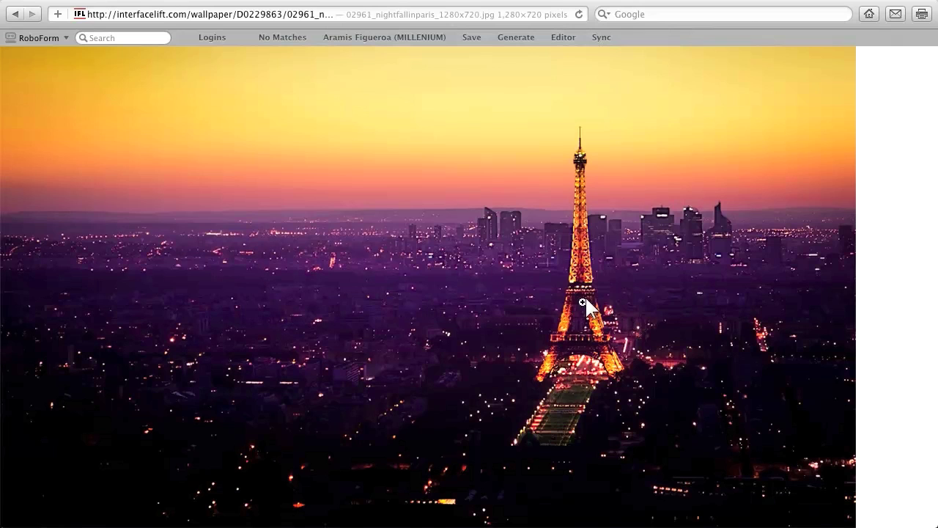
left_click(53, 7)
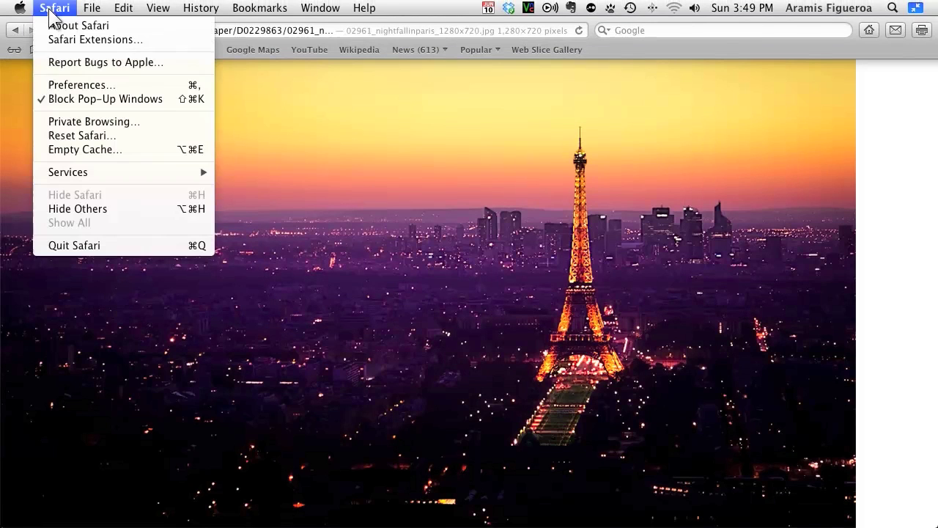
left_click(81, 245)
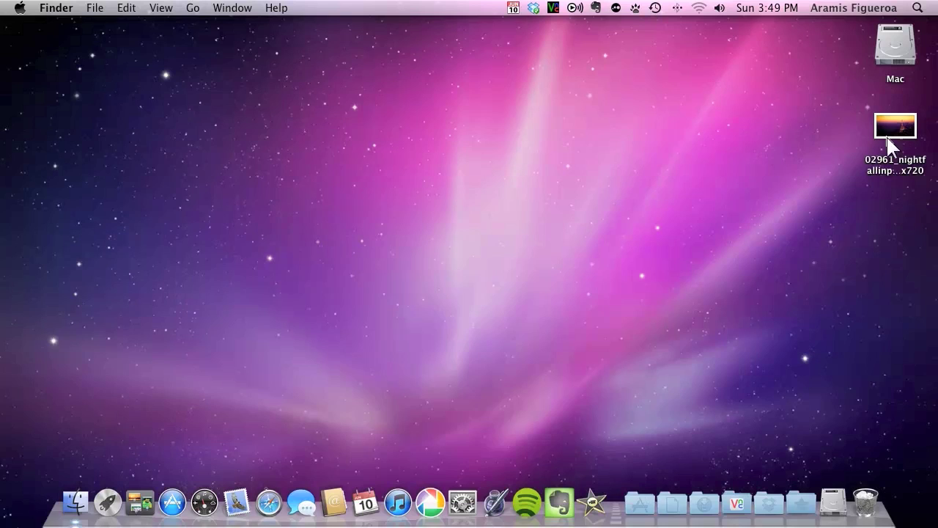
Step: Open the downloaded Nightfall in Paris wallpaper from the Desktop in Preview
left_click_drag(890, 139, 854, 184)
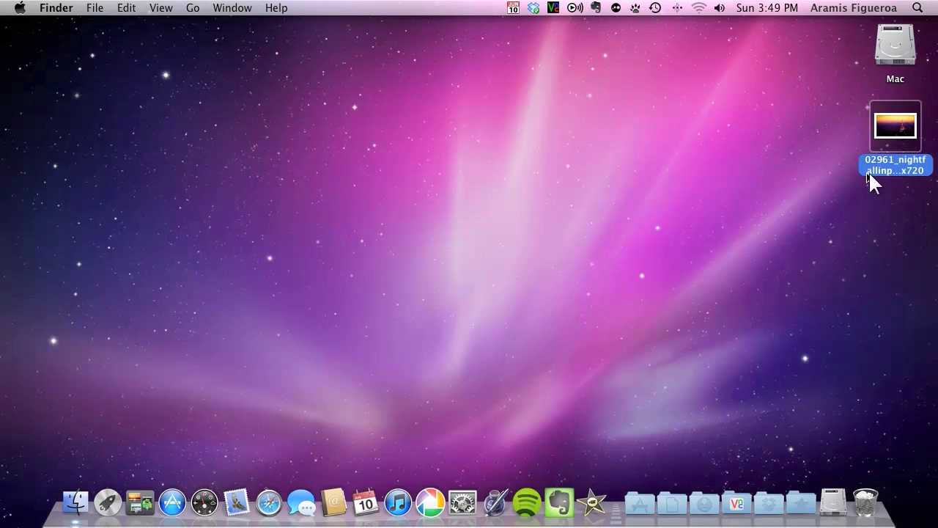
double_click(873, 167)
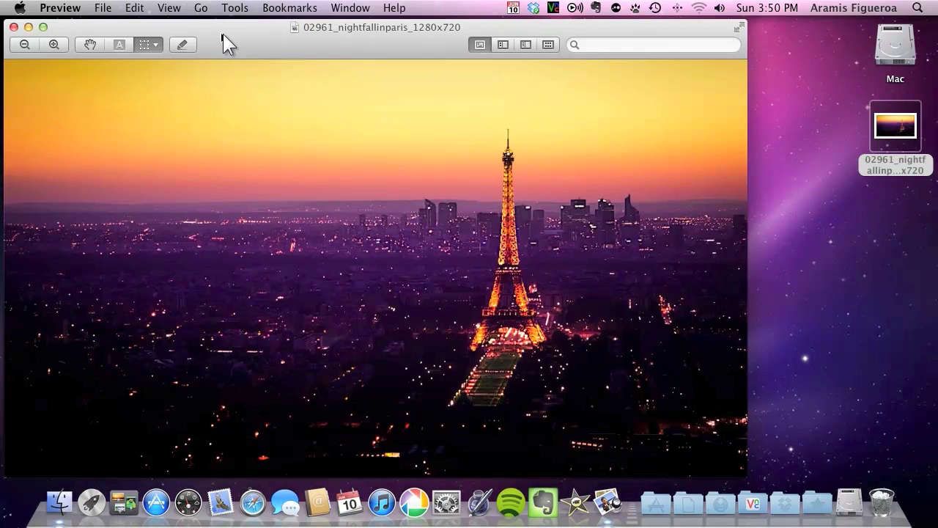
left_click_drag(223, 34, 236, 36)
Step: Export a PNG copy of the image named pirelli to the Desktop
left_click(103, 9)
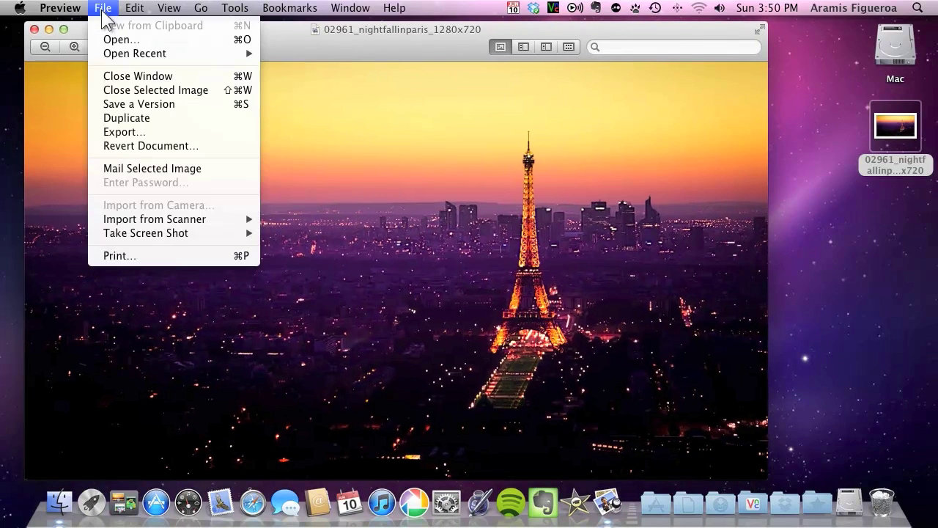
left_click(124, 134)
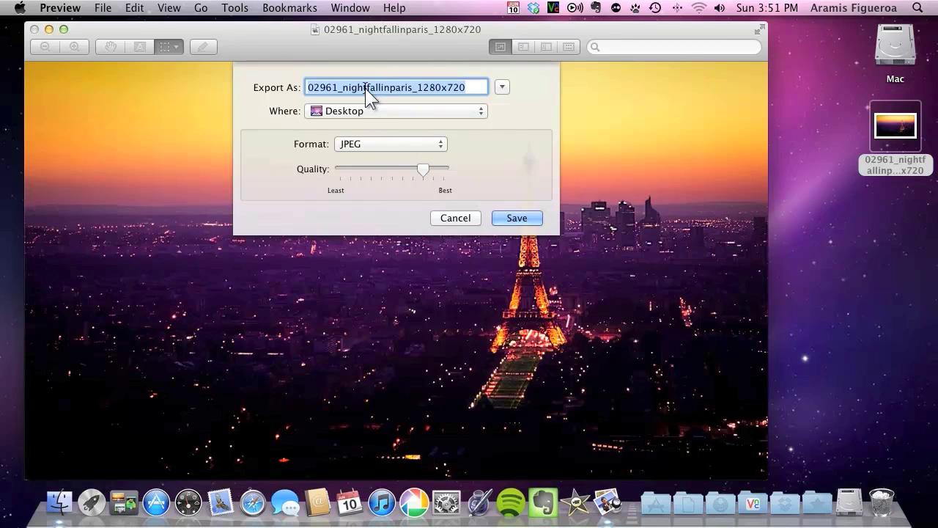
type("prr")
key("BackSpace")
key("BackSpace")
type("irell")
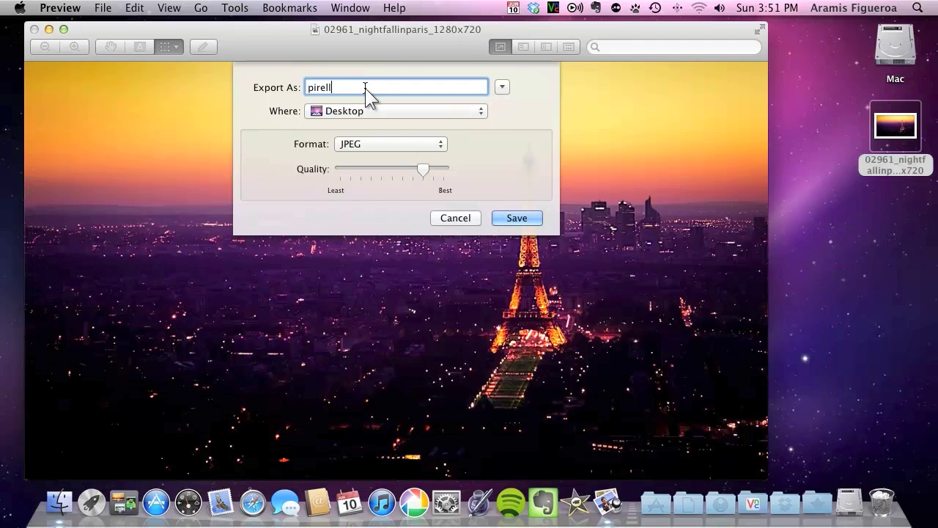
type("i")
left_click(372, 144)
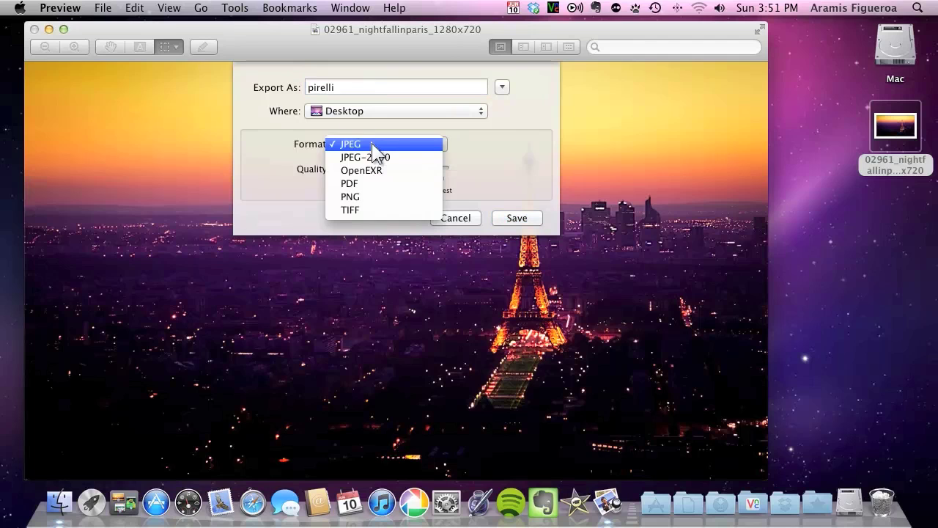
left_click(360, 196)
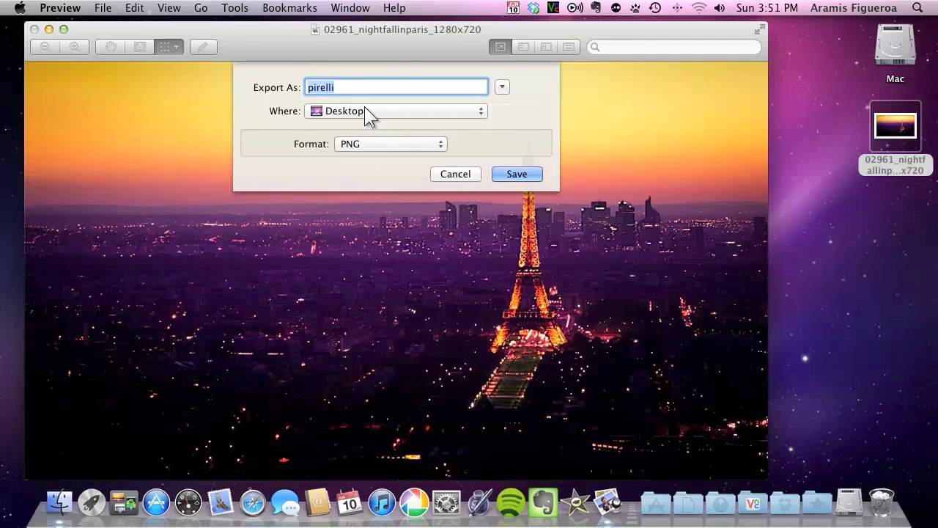
left_click(512, 177)
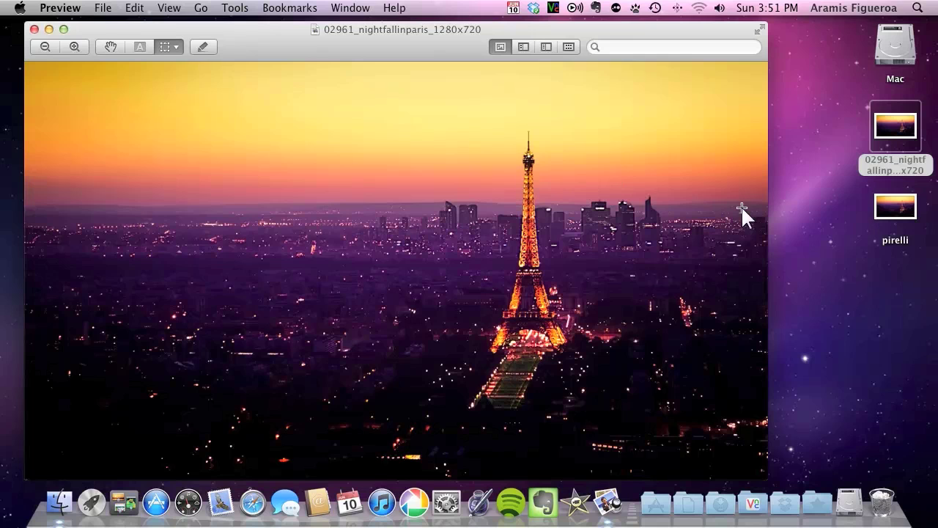
Step: Close the Paris image, check the current wooden Dashboard background, then select the Mac hard drive
left_click(34, 28)
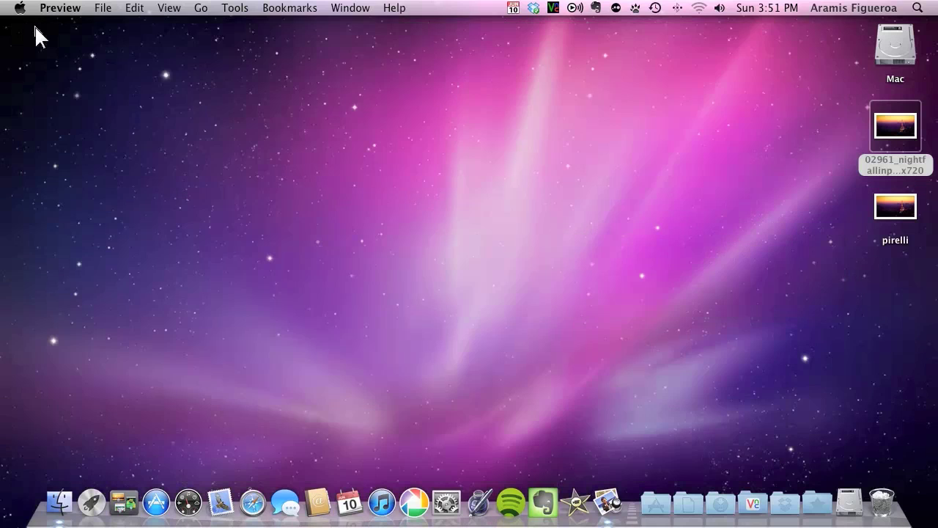
left_click(189, 500)
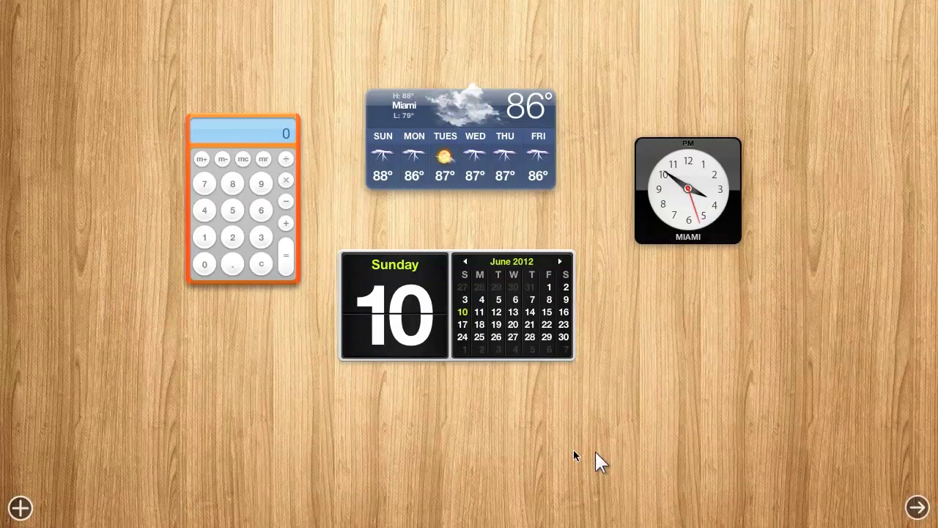
left_click(917, 507)
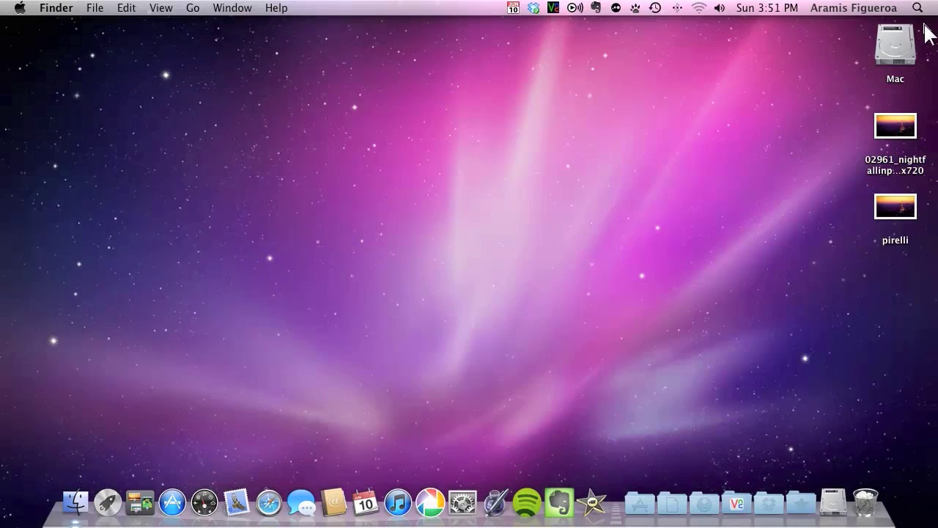
left_click(899, 37)
Step: Browse the Mac drive to System > Library > CoreServices and select the Dock application
double_click(900, 35)
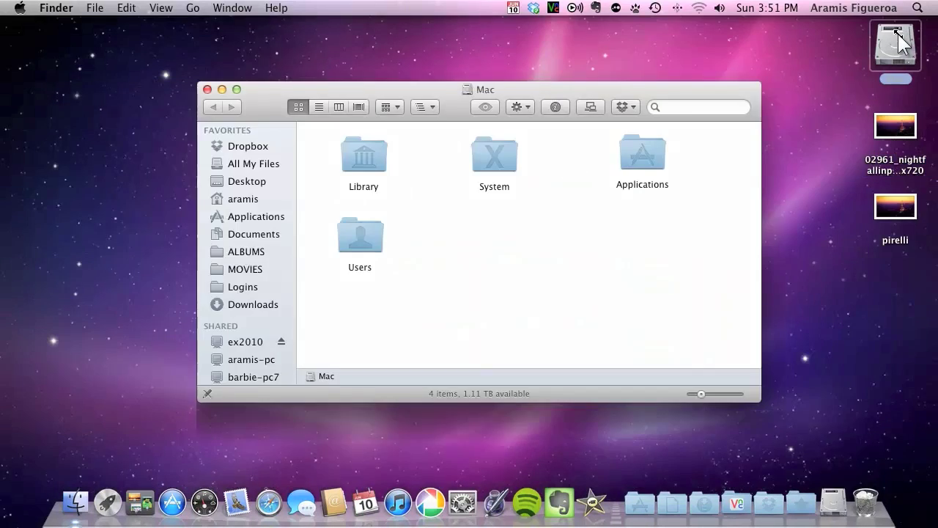
double_click(484, 172)
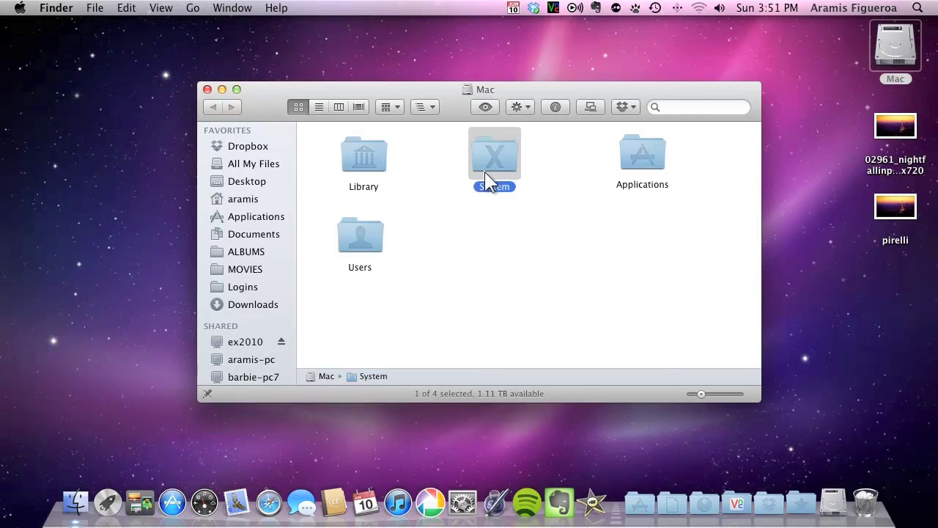
double_click(357, 155)
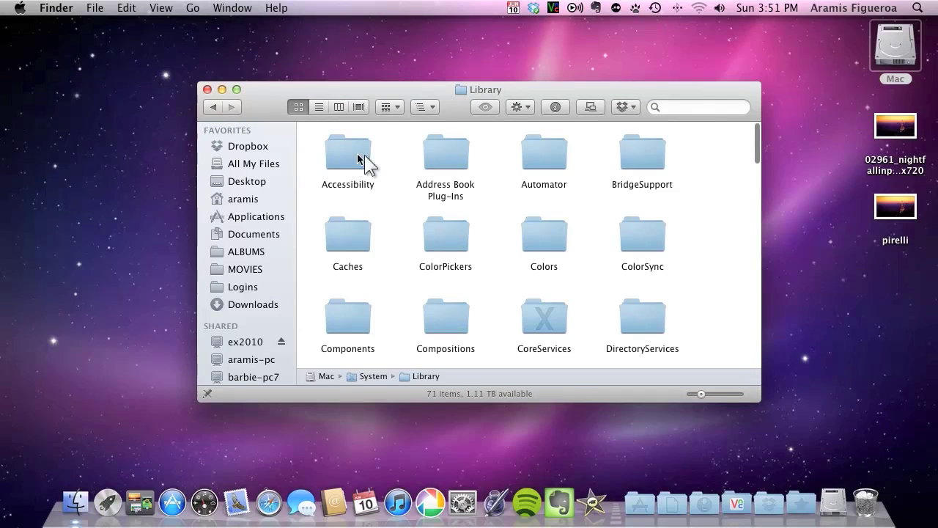
double_click(533, 309)
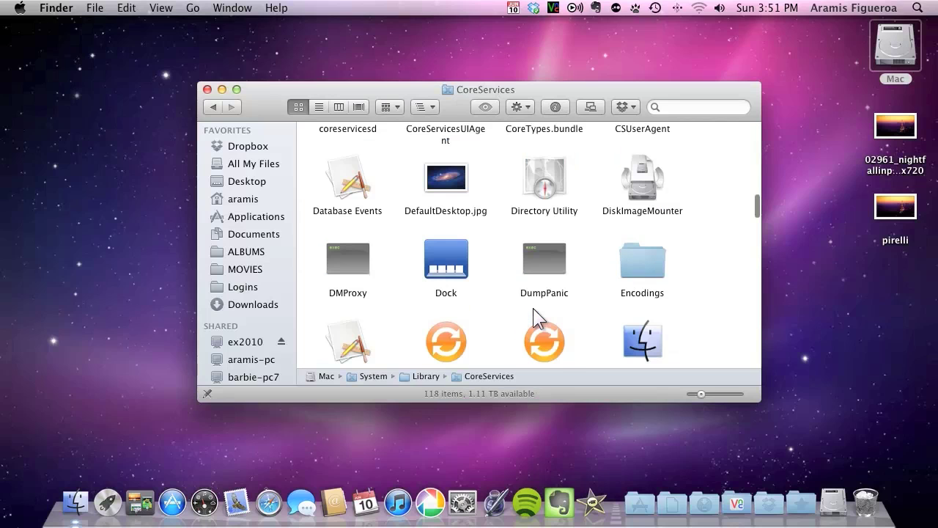
left_click(445, 258)
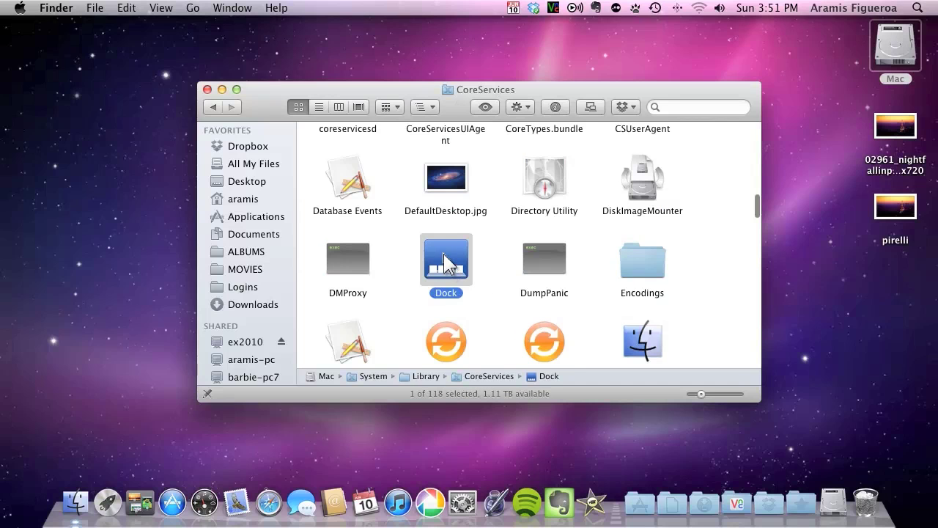
Step: Show the Dock package contents, open Contents > Resources, and begin renaming pirelli.png
right_click(444, 260)
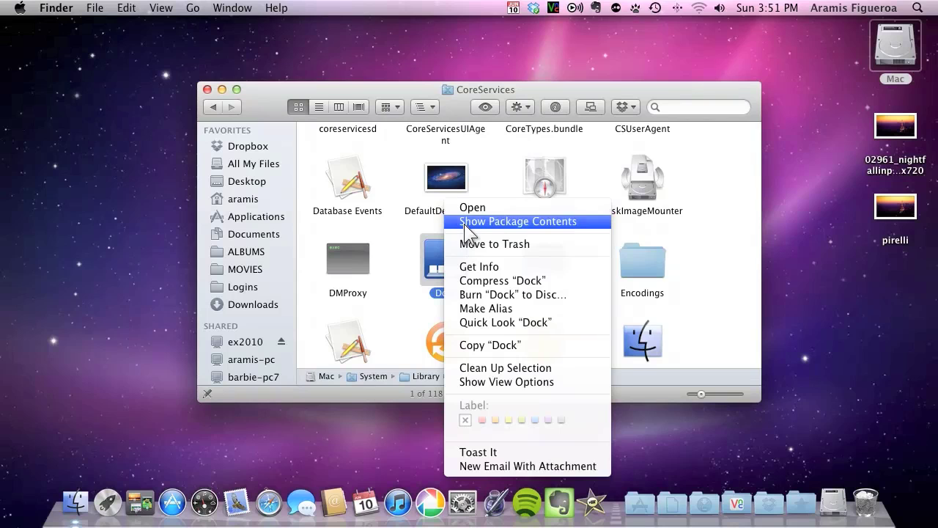
left_click(464, 224)
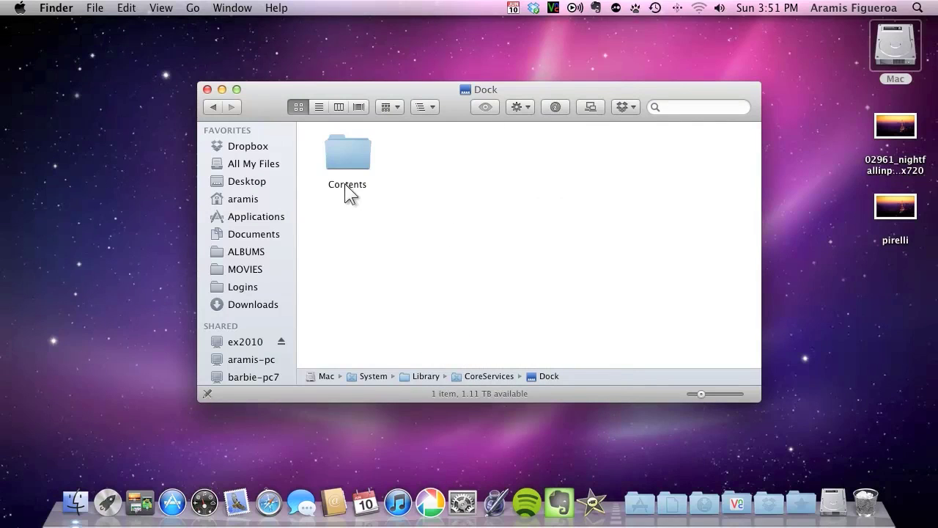
left_click(353, 158)
double_click(353, 158)
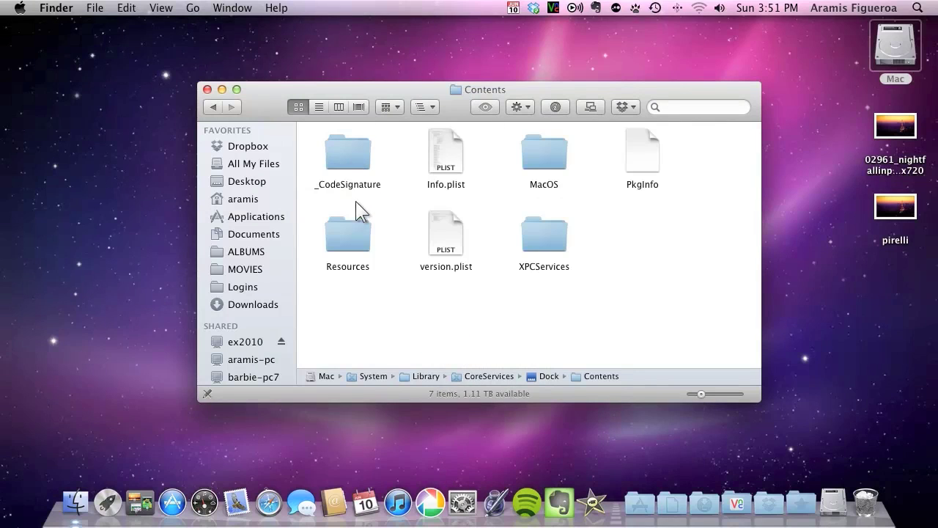
double_click(355, 227)
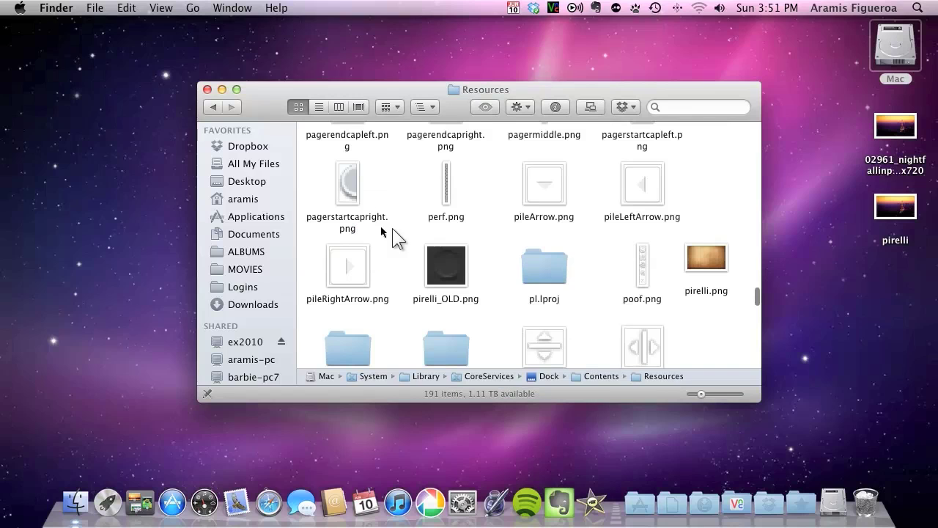
left_click_drag(718, 261, 721, 180)
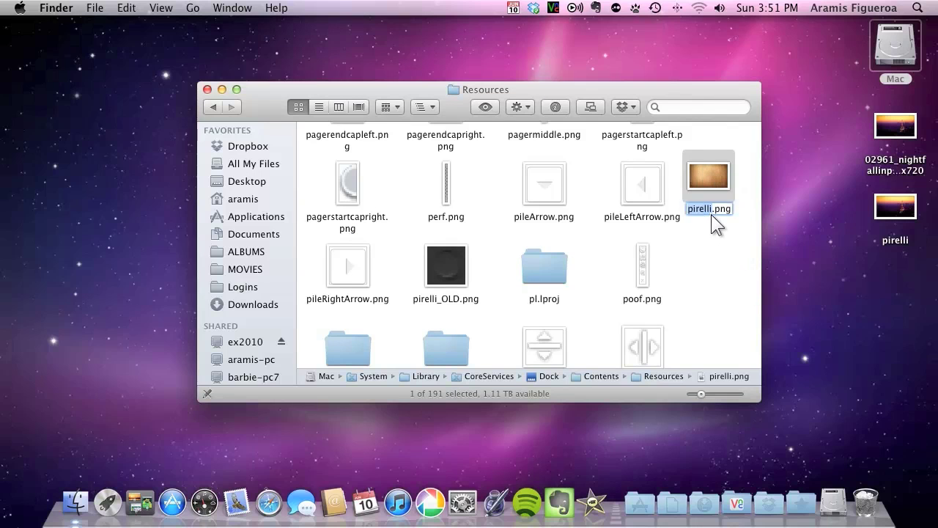
Step: Rename pirelli.png to pirelli_wood.png, authorizing with the administrator password
left_click(712, 213)
type("_wood")
key("Return")
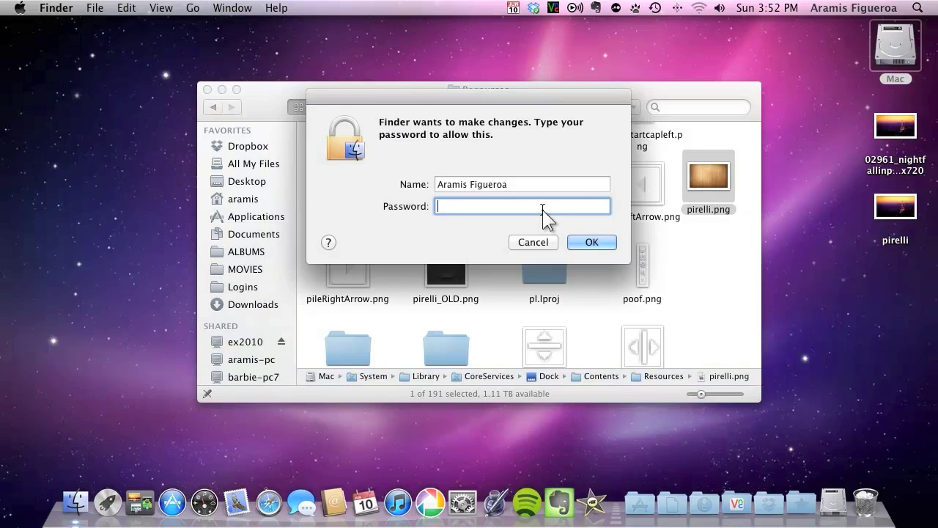
type("******")
key("BackSpace")
key("BackSpace")
key("BackSpace")
key("BackSpace")
key("BackSpace")
key("BackSpace")
type("*******")
key("Return")
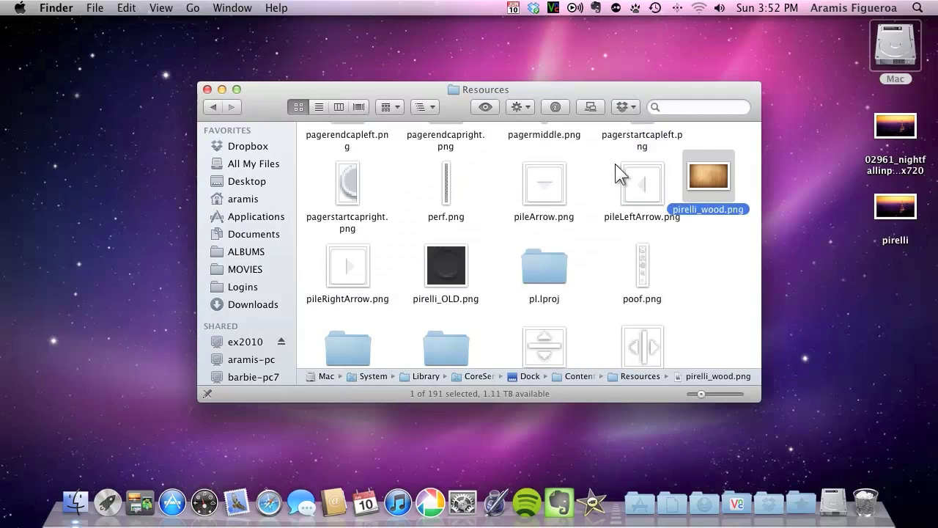
Step: Copy the desktop pirelli image into Dock's Resources folder, authenticating with the administrator password
left_click(880, 219)
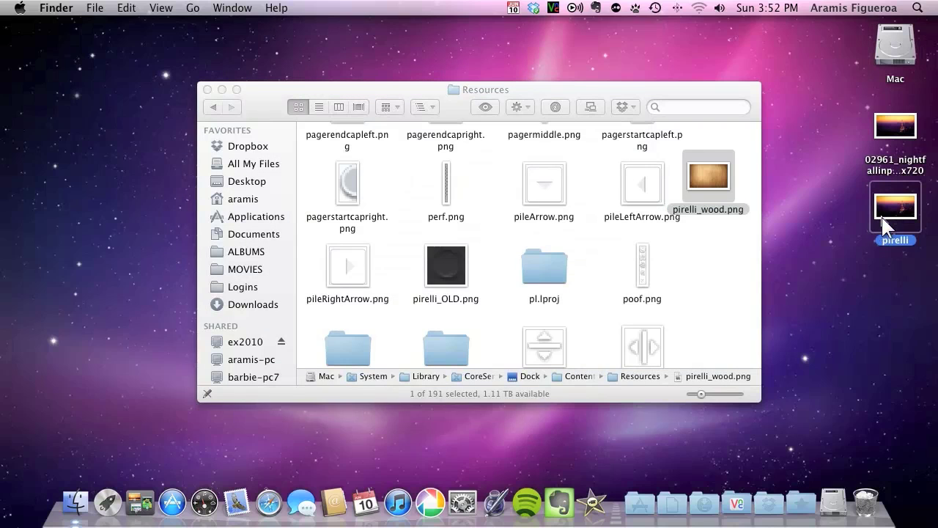
left_click_drag(881, 215, 714, 267)
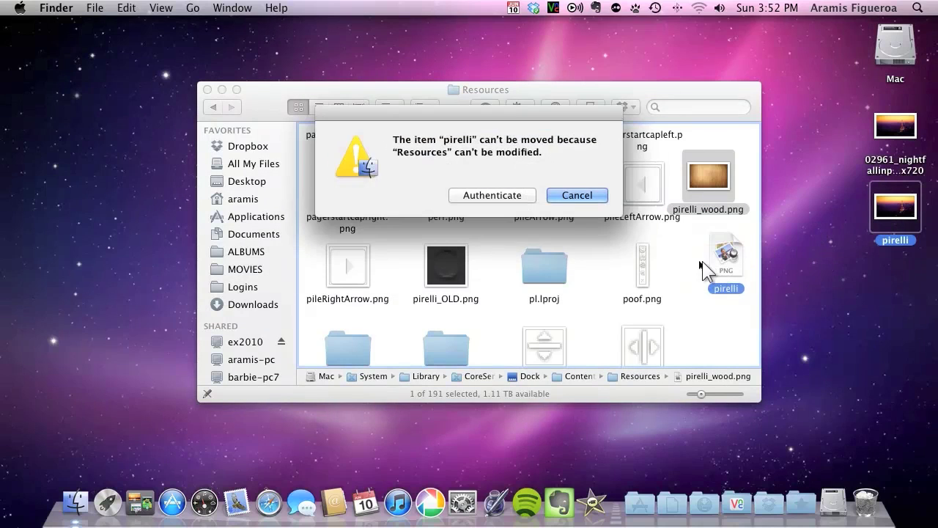
left_click(506, 195)
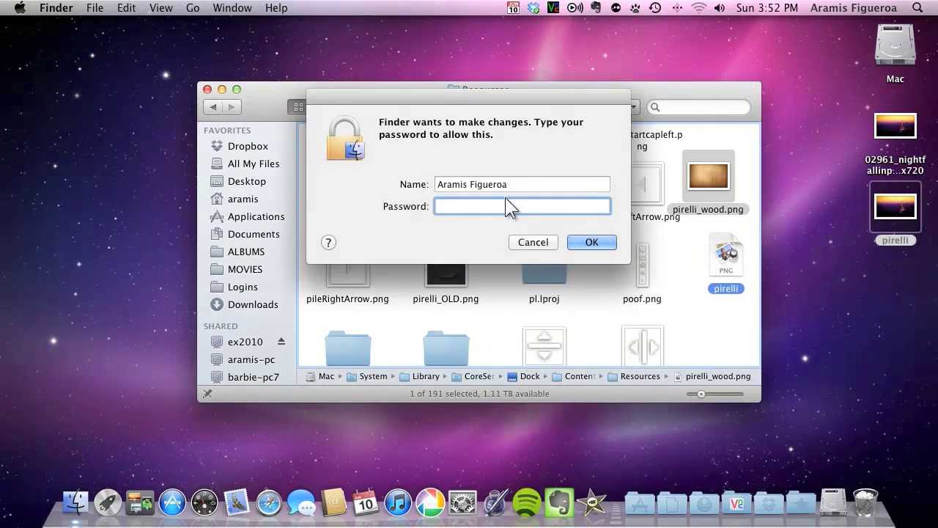
type("••••••••")
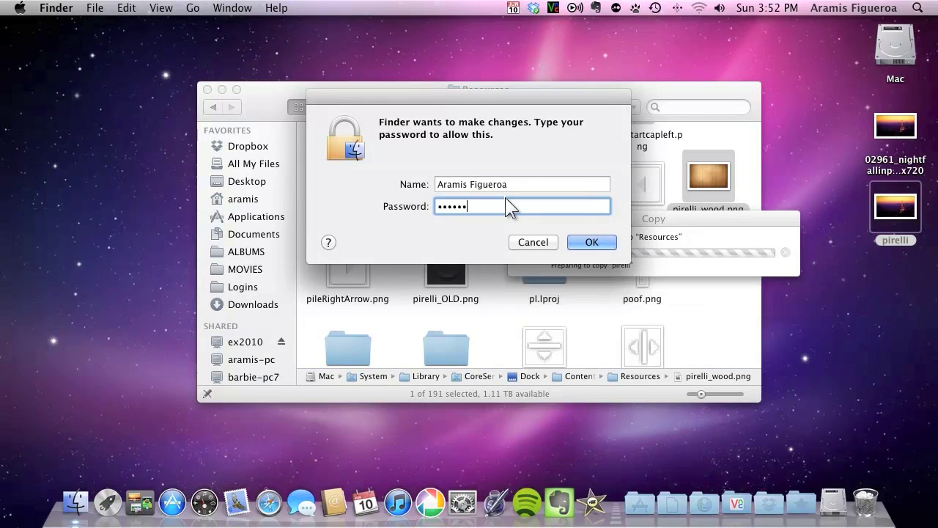
key("Return")
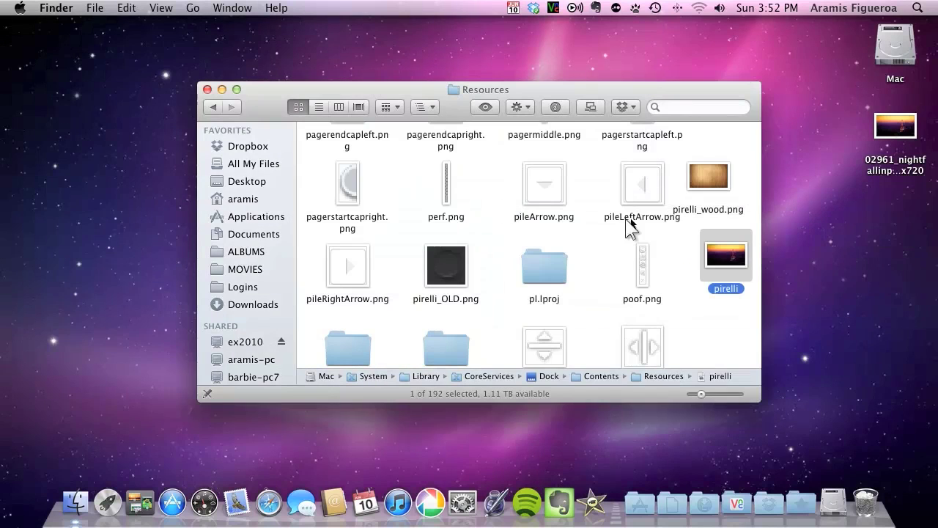
Step: Rename the copied Paris image in Resources to pirelli.png and verify the new name
left_click_drag(724, 258, 703, 261)
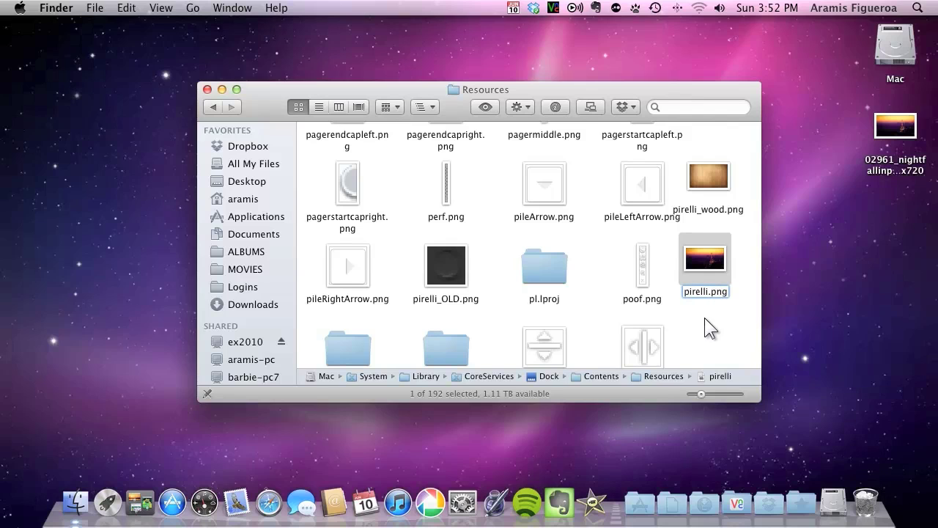
key("Return")
left_click(708, 303)
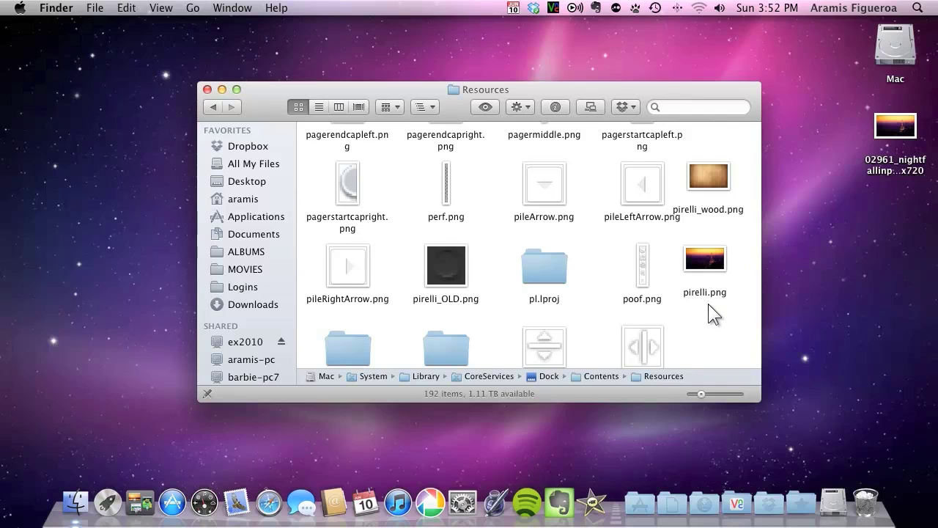
left_click(707, 267)
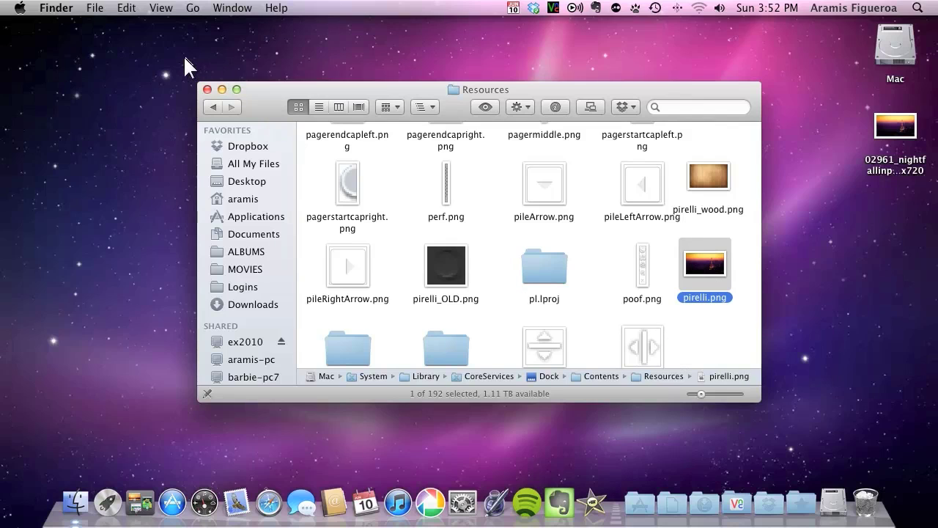
Step: Close Finder, launch Terminal from Utilities, and run 'Killall Dock'
left_click(207, 90)
left_click(193, 8)
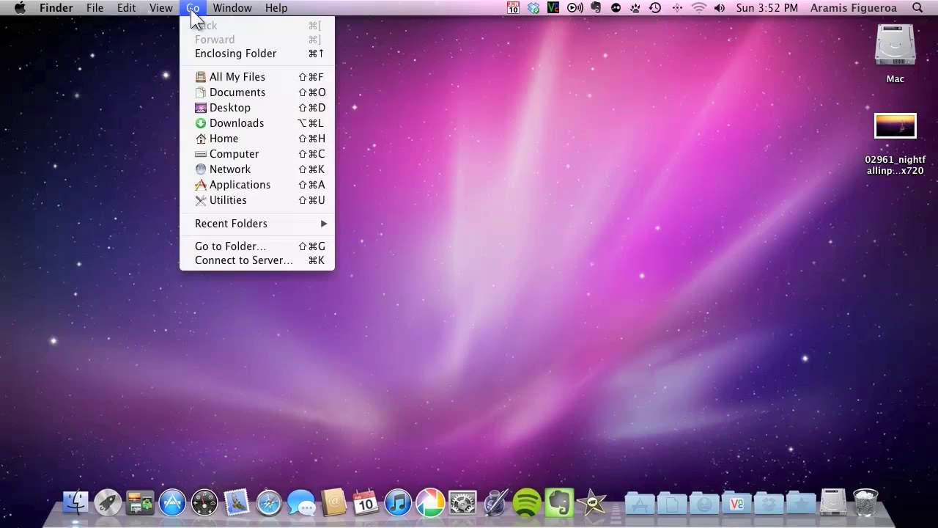
left_click(229, 200)
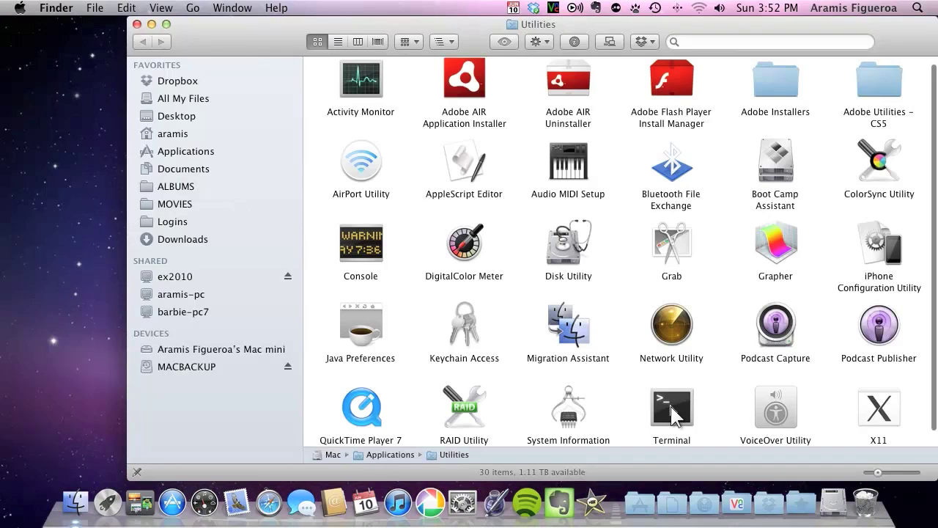
double_click(672, 412)
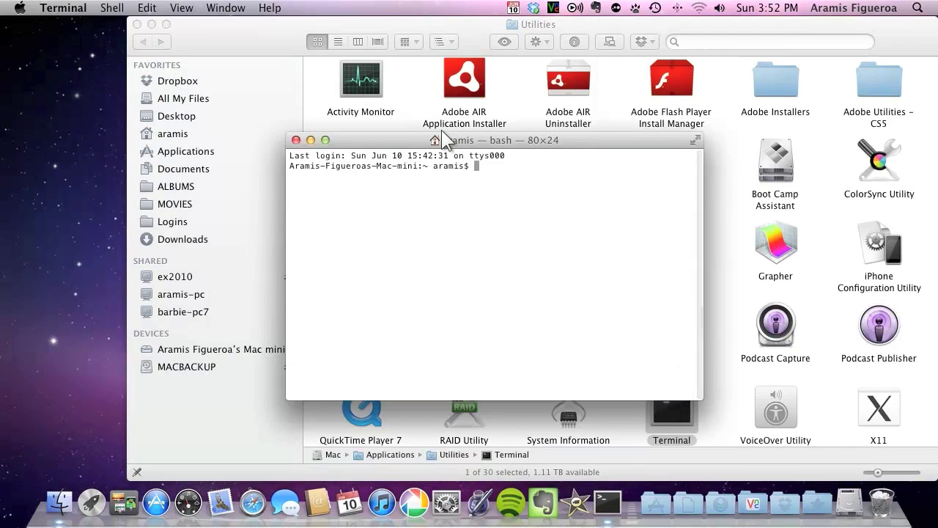
left_click_drag(443, 138, 442, 139)
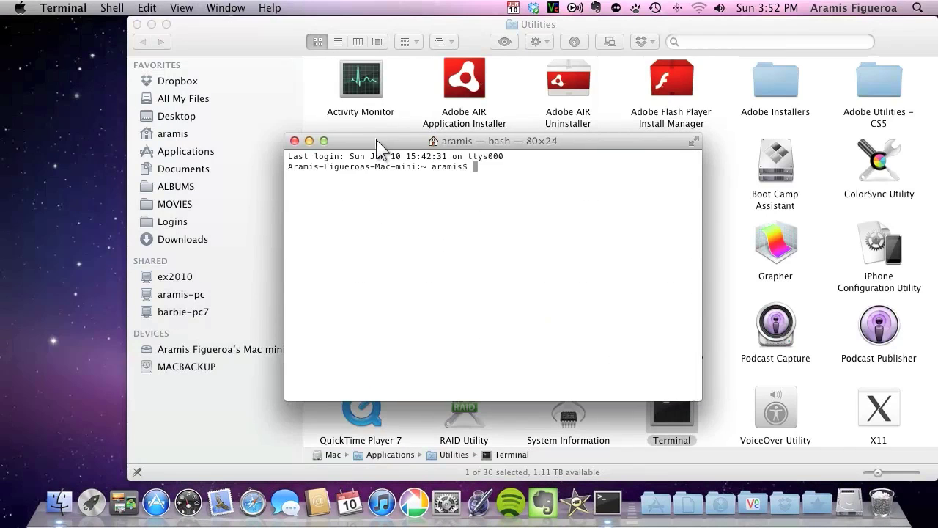
left_click(136, 25)
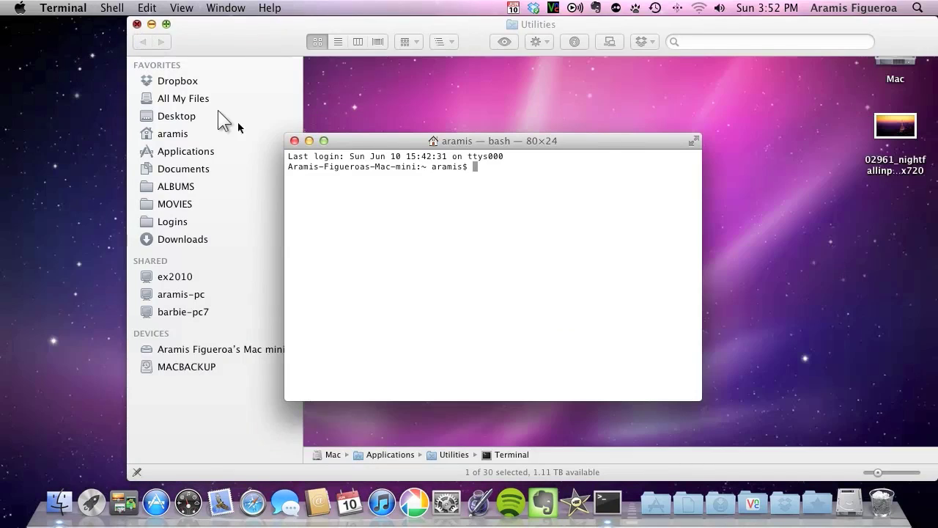
left_click_drag(370, 145, 359, 144)
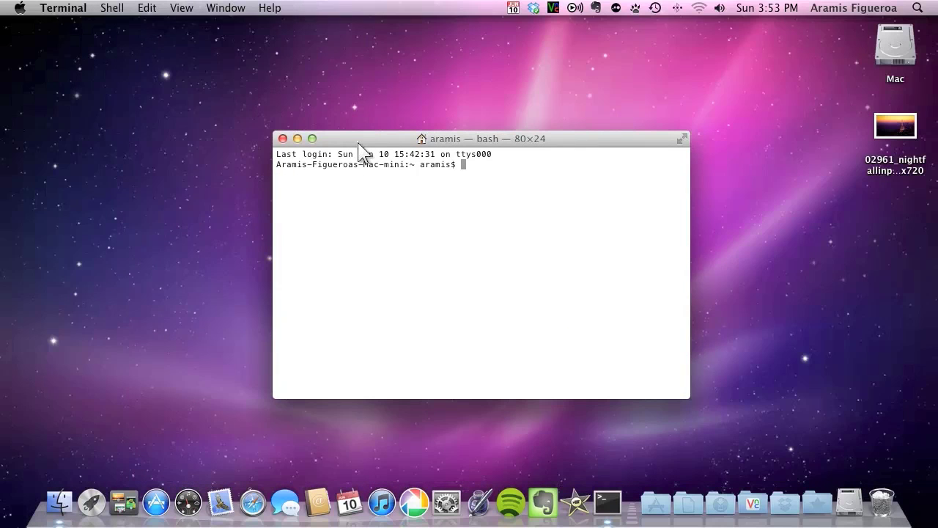
type("Killall Dock")
key("Return")
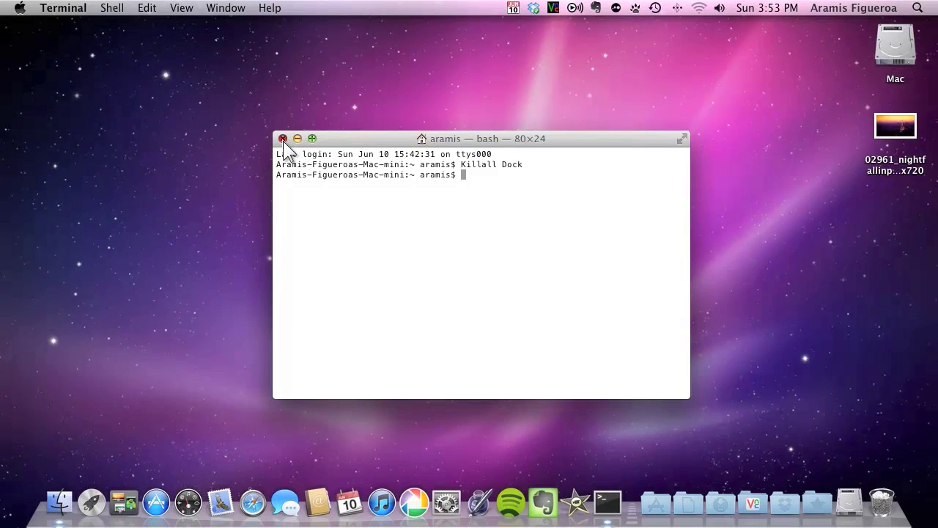
Step: Close Terminal and check that Dashboard now shows the Eiffel Tower night background
left_click(283, 139)
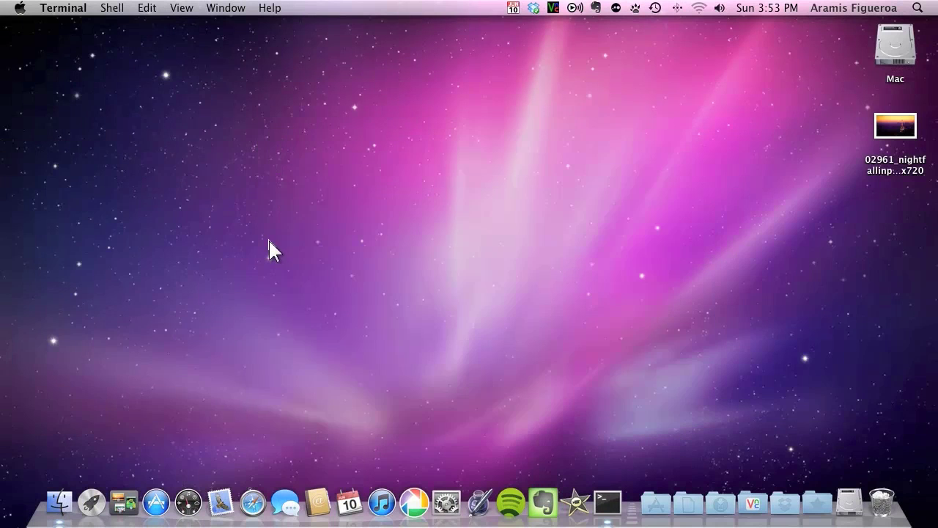
left_click(189, 506)
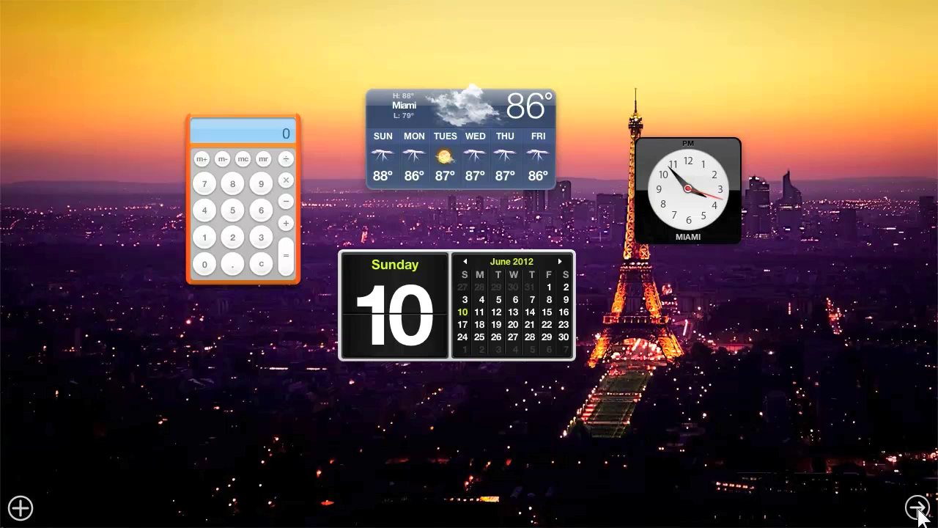
left_click(918, 507)
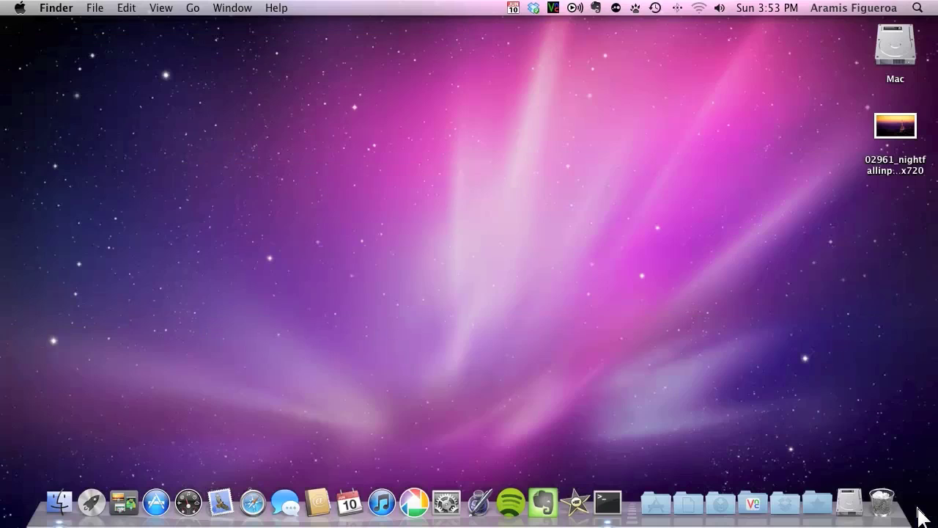